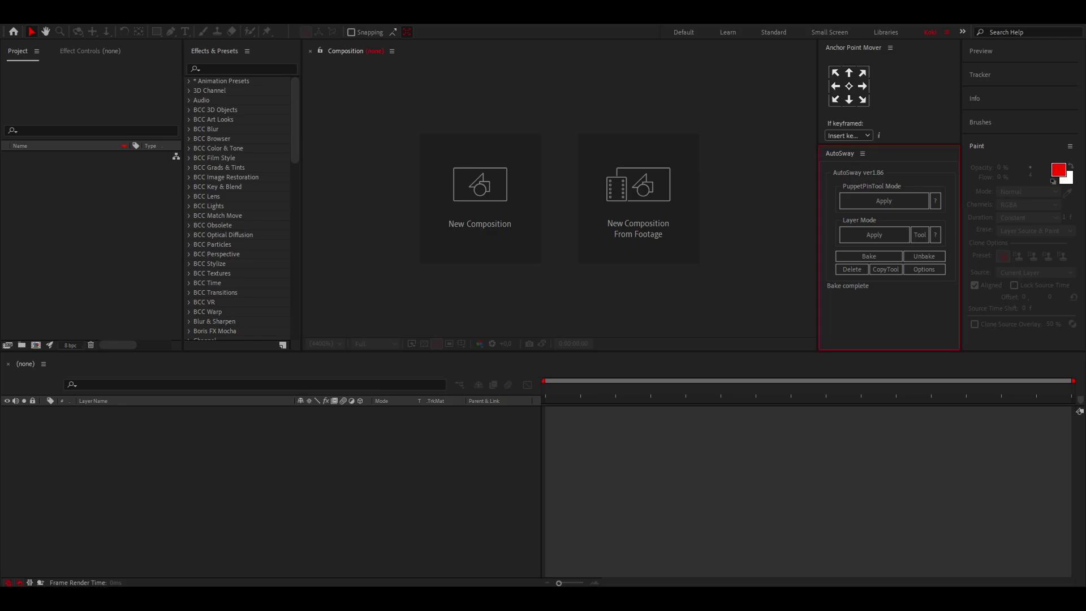
Import Marin.psd as a Composition with editable layer styles and open the Marin composition.
drag(1, 196, 117, 224)
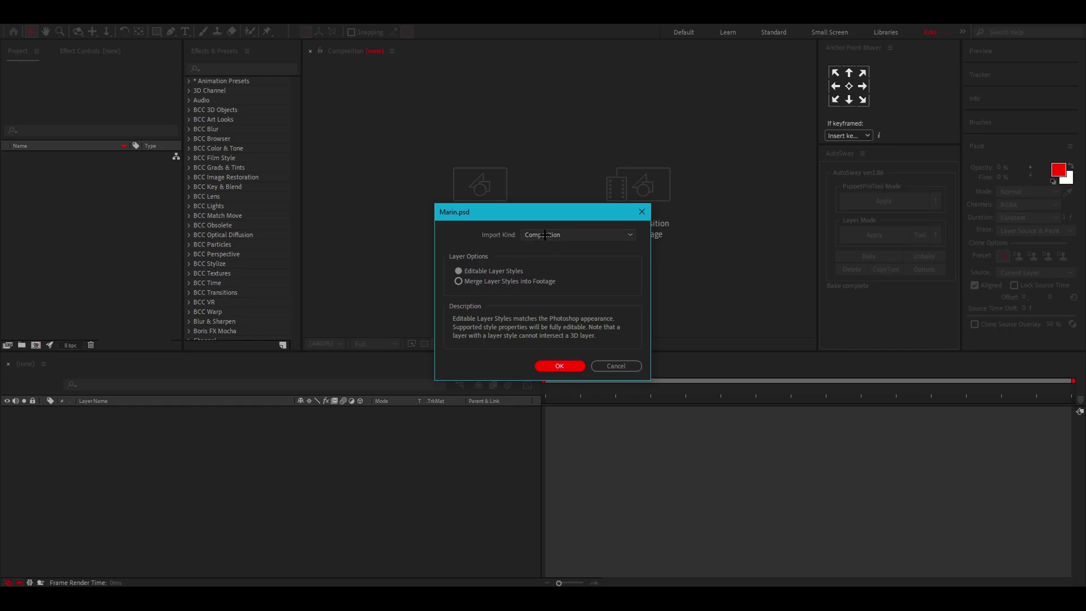
click(585, 235)
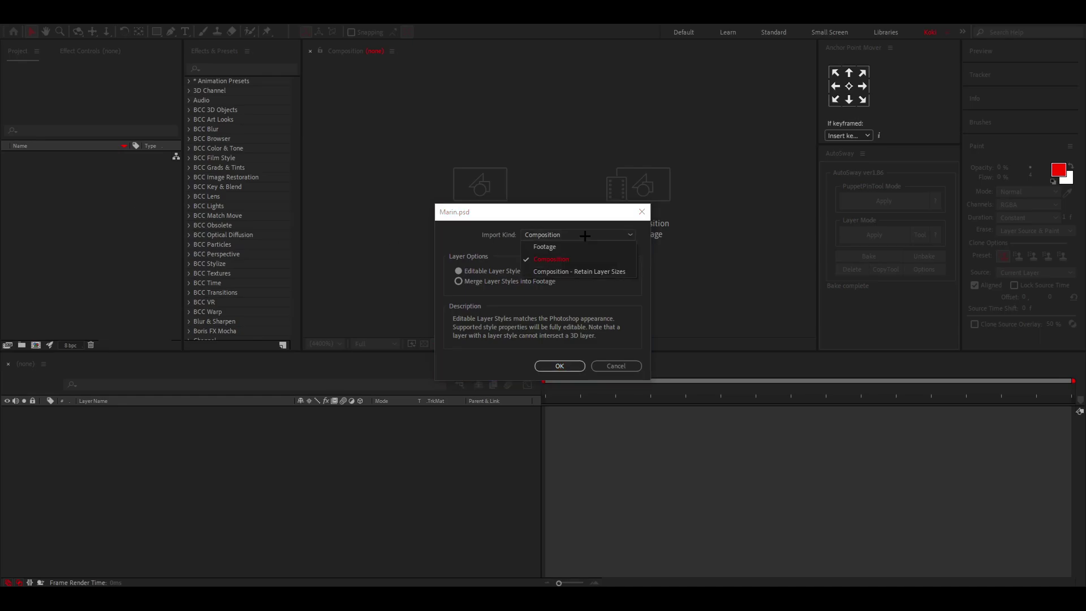
click(552, 259)
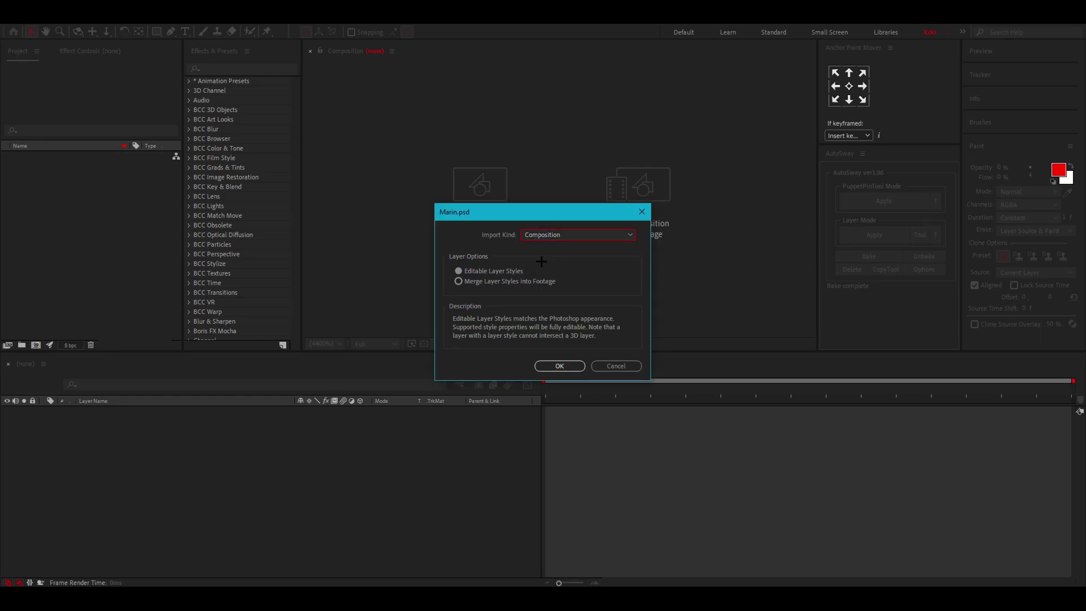
click(566, 368)
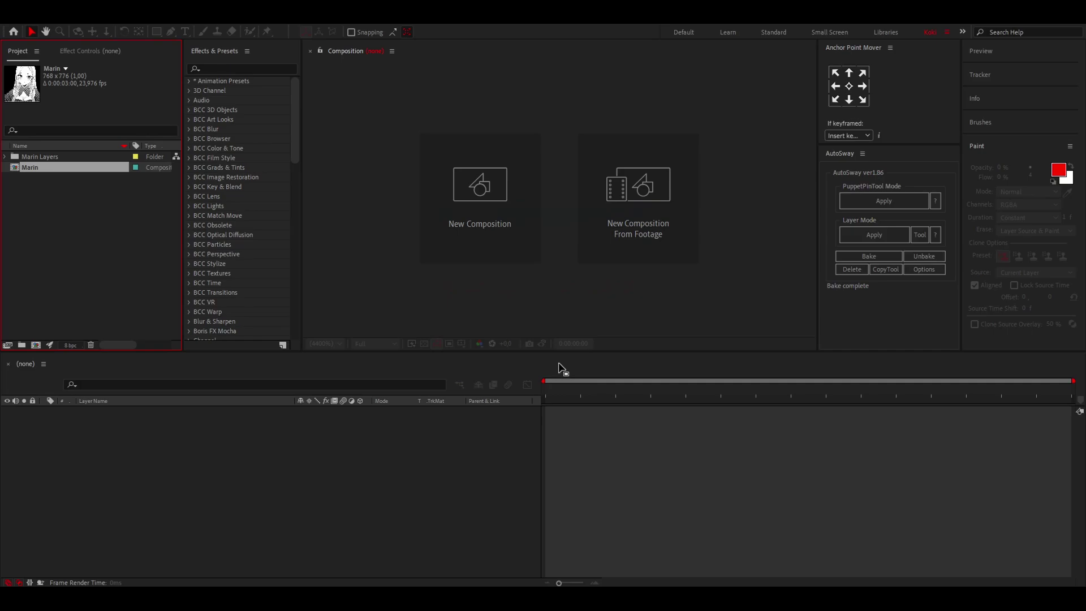
double_click(49, 169)
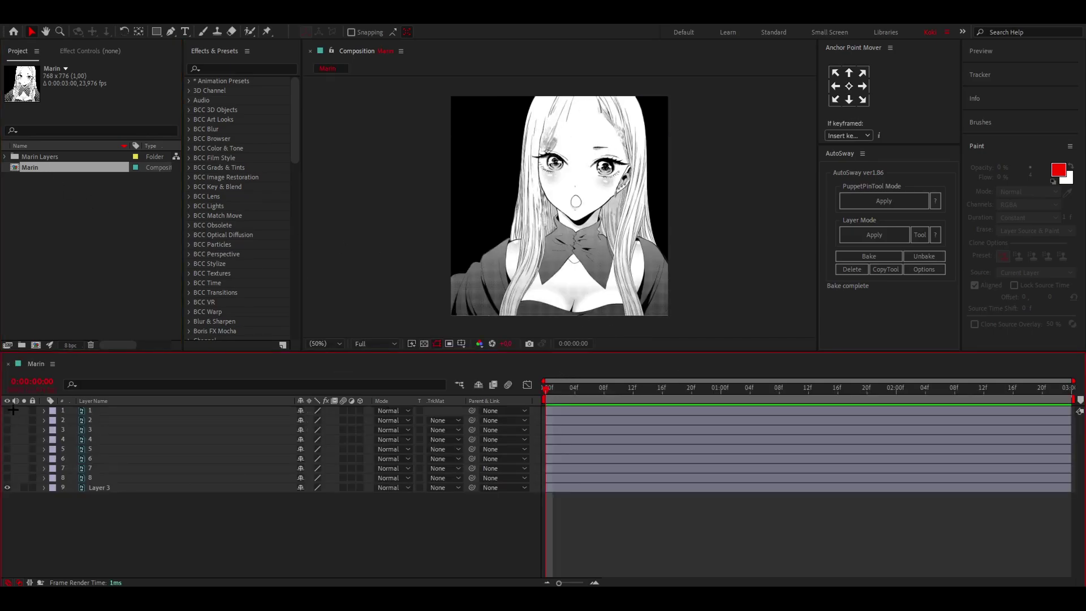
Show layers 1 to 8 over the base artwork and undo the visibility change.
drag(8, 410, 7, 477)
scroll(594, 157, up, 1)
scroll(617, 164, down, 1)
click(325, 343)
click(325, 362)
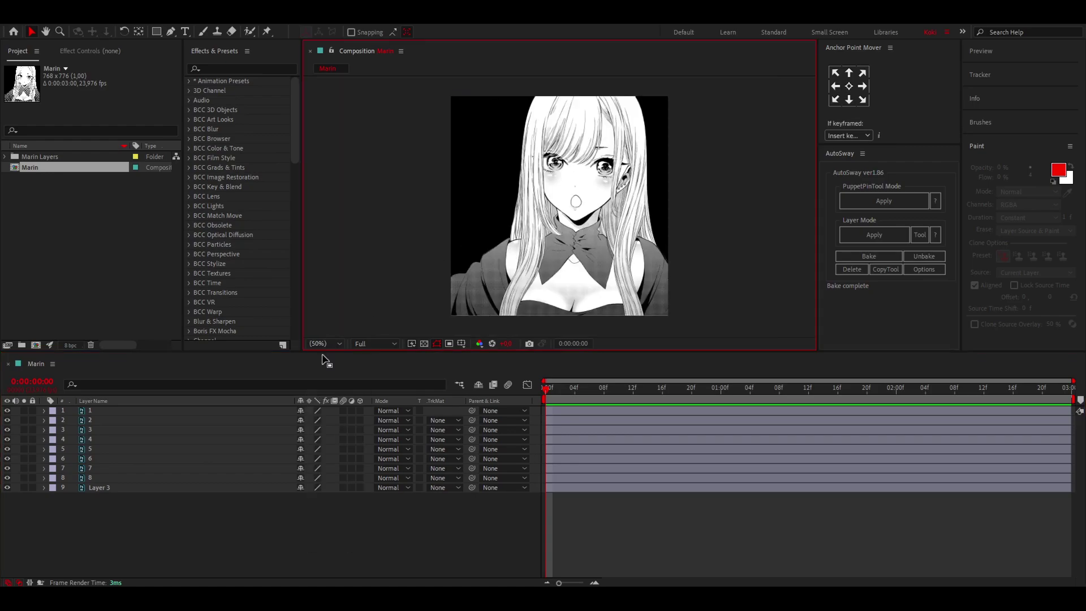
key(ctrl+z)
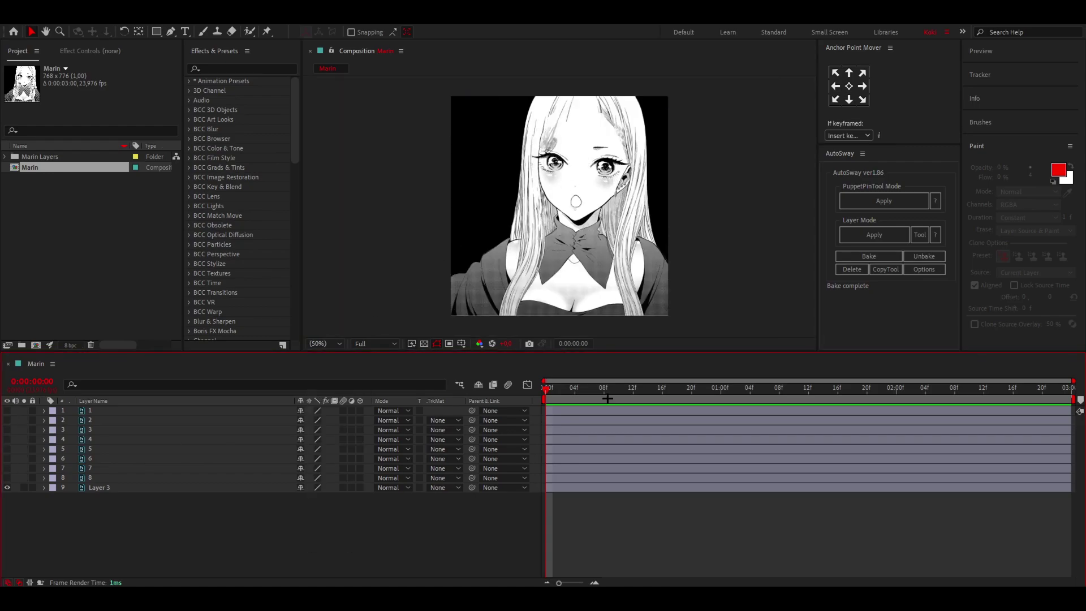
Make hair layer 8 visible and solo it.
click(548, 477)
click(7, 478)
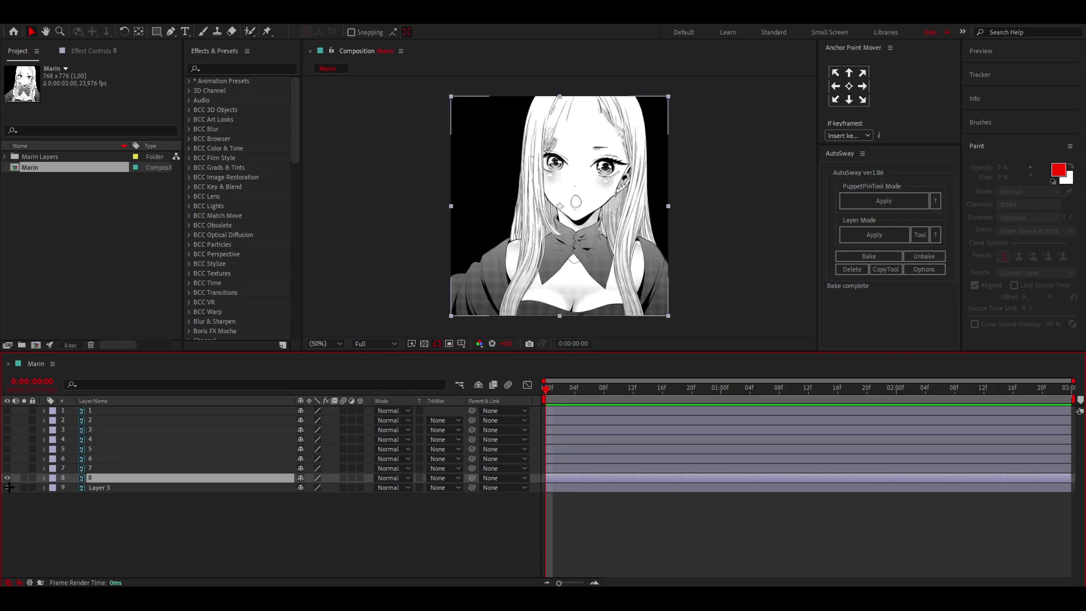
click(24, 487)
click(23, 487)
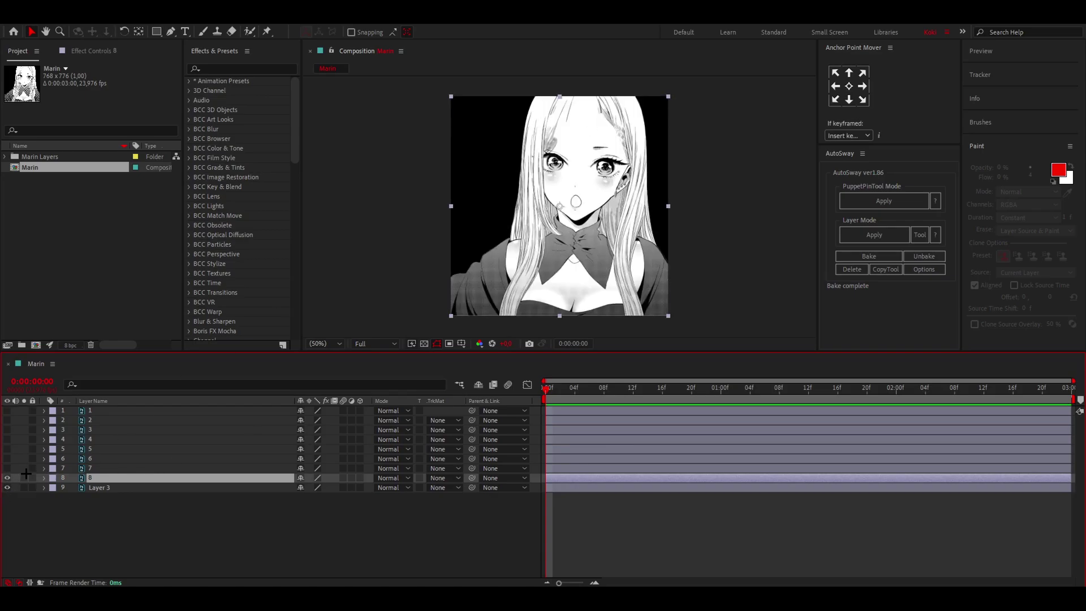
click(25, 477)
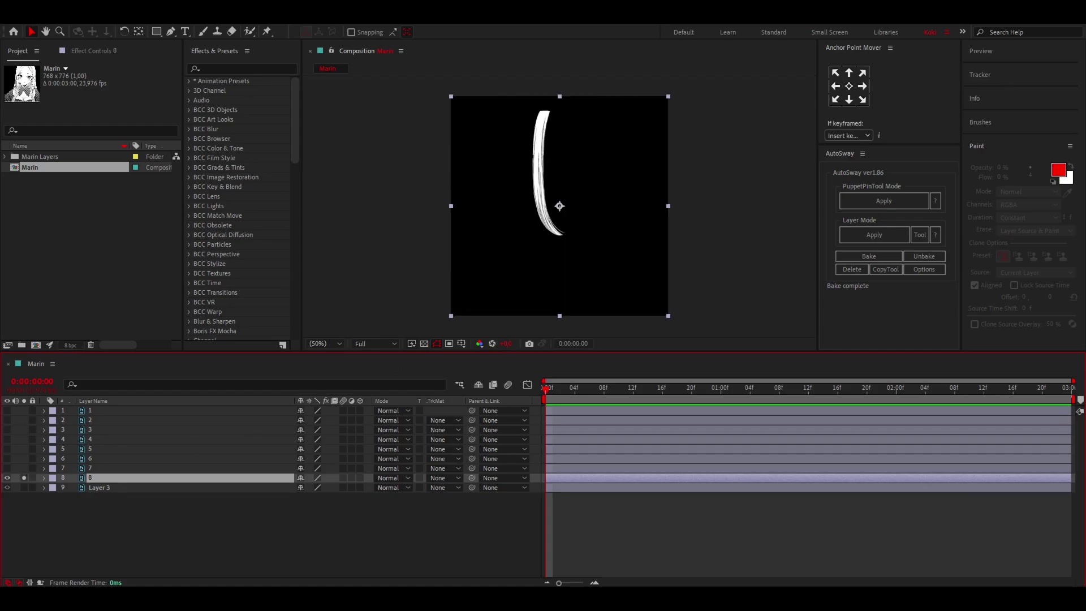
Place two Puppet pins on the top corners of layer 8's hair strand with the Puppet Position Pin tool.
scroll(573, 151, up, 2)
click(267, 31)
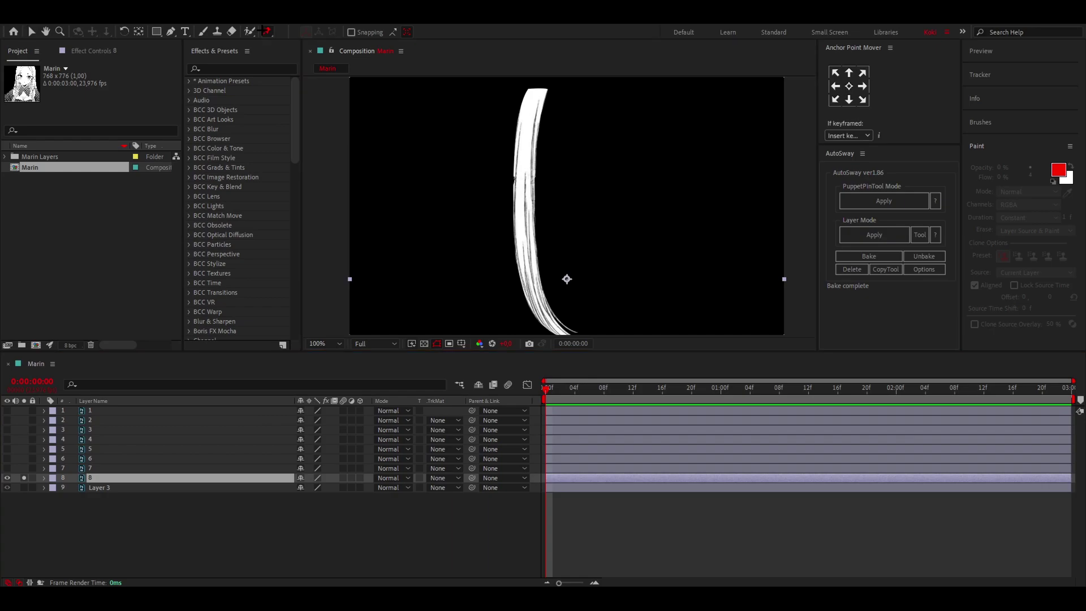
scroll(562, 101, up, 2)
click(524, 203)
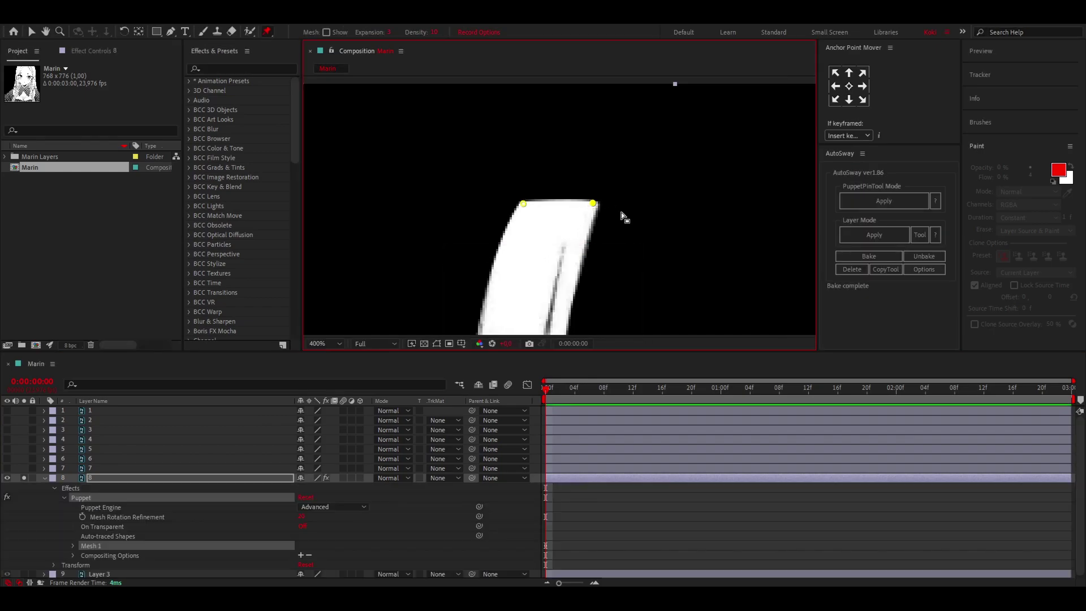
scroll(621, 214, down, 1)
drag(621, 247, 648, 152)
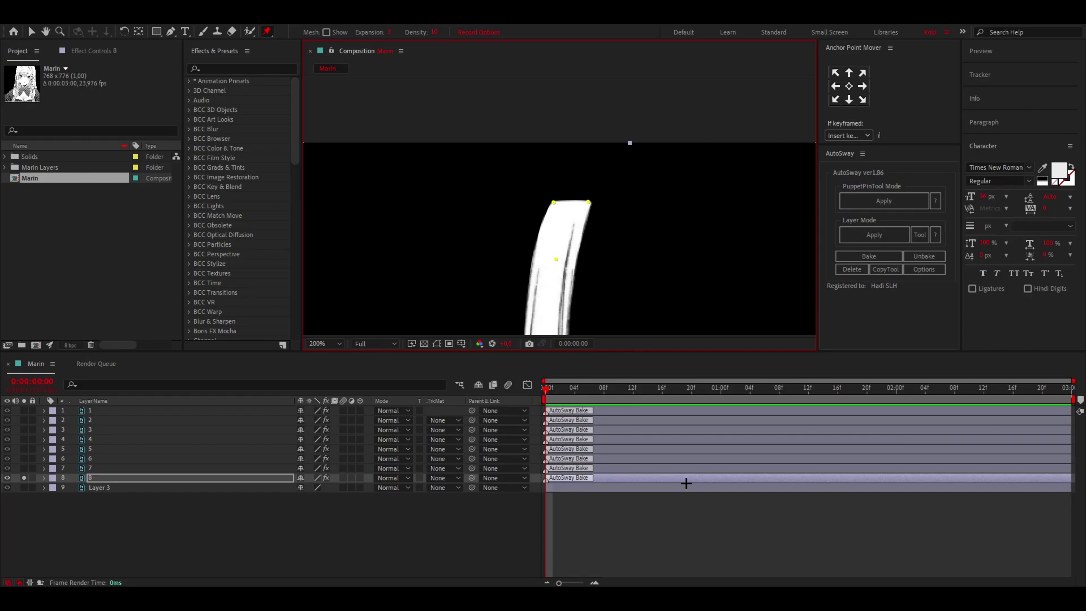
Solo Layer 3 together with layer 8, try moving a top Puppet pin of the strand, and undo the move.
scroll(605, 298, down, 2)
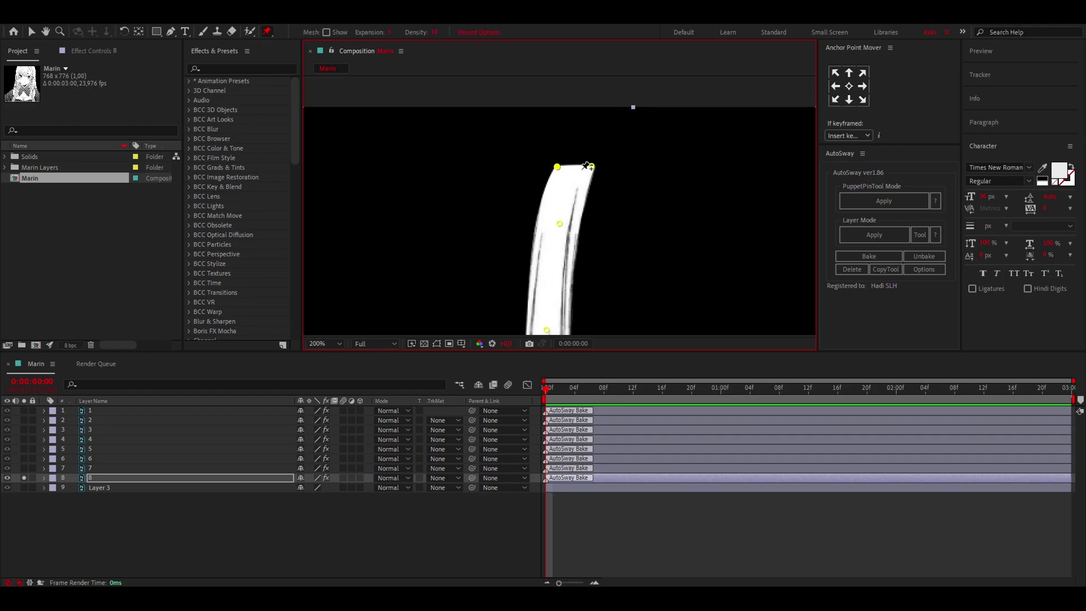
click(557, 167)
key(comma)
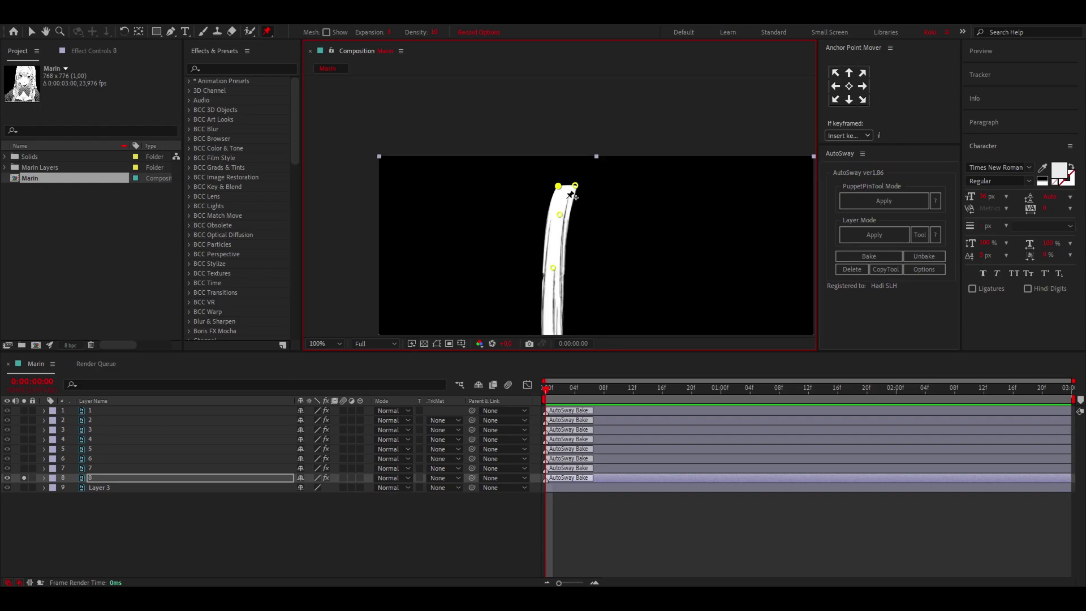
click(23, 487)
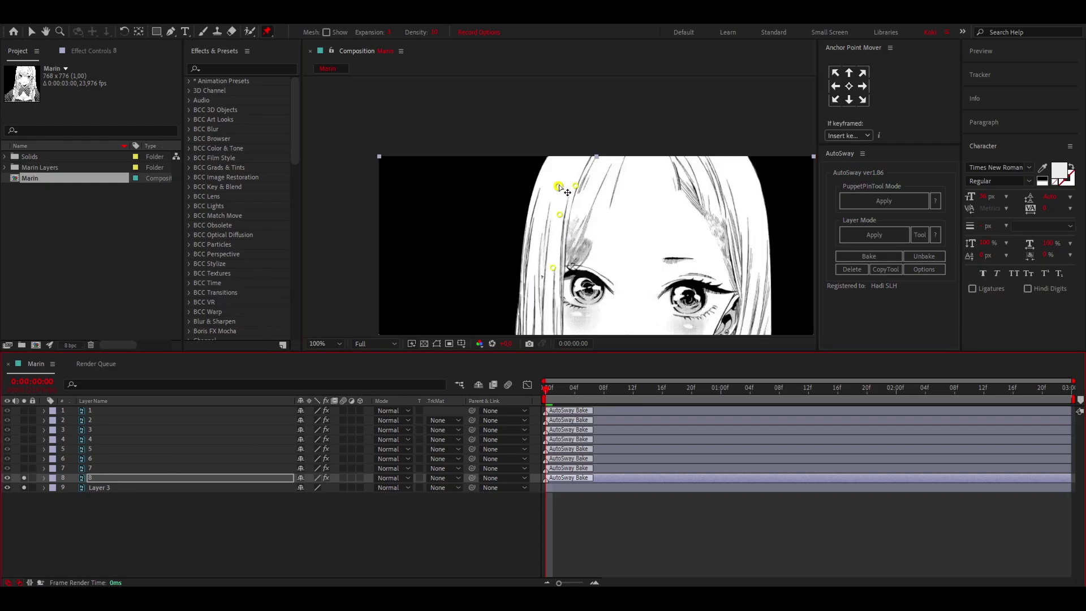
drag(559, 186, 591, 192)
key(ctrl+z)
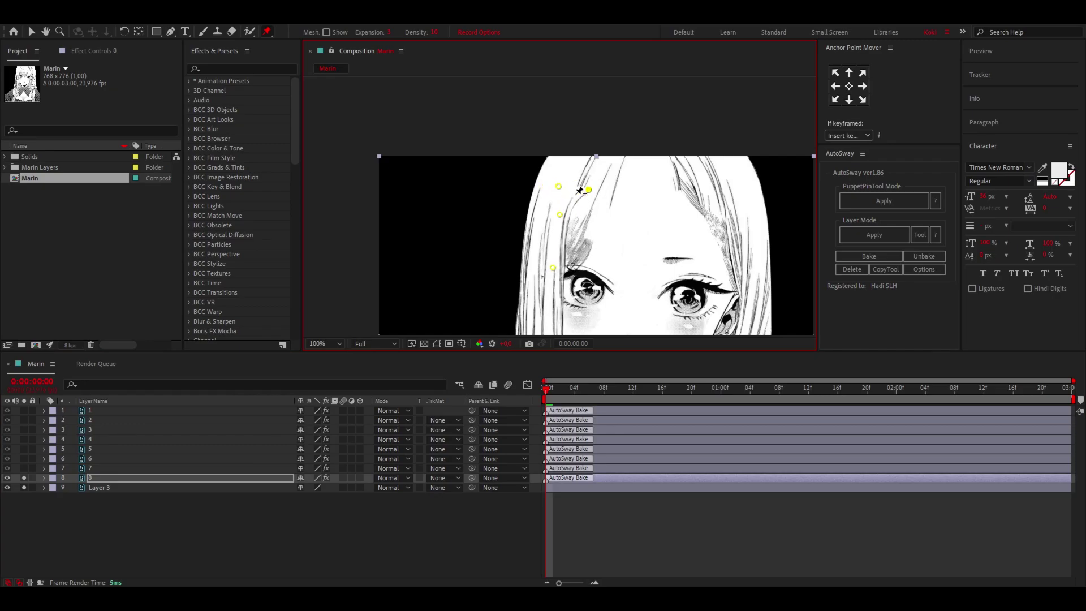
key(period)
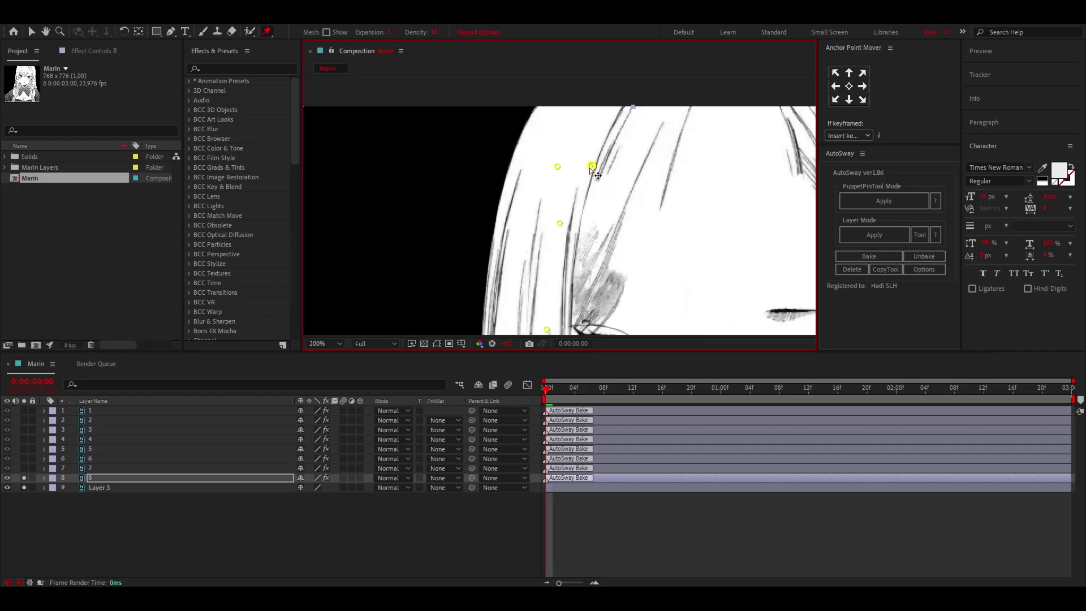
click(557, 167)
key(Delete)
click(650, 494)
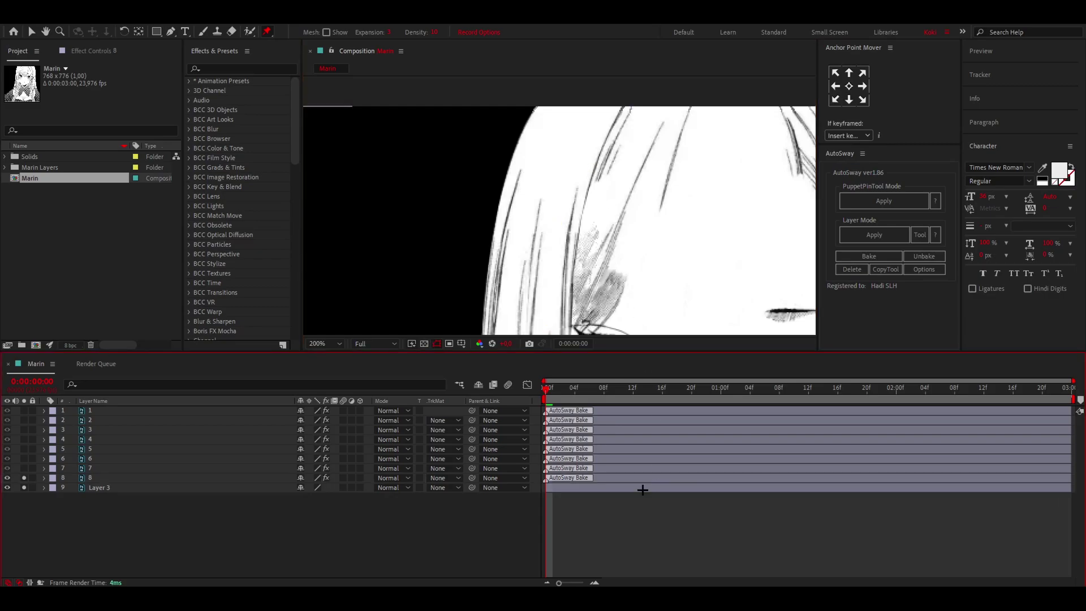
Preview the strand's sway around its top edge, both over Layer 3 and with layer 8 alone.
click(324, 343)
click(332, 362)
key(space)
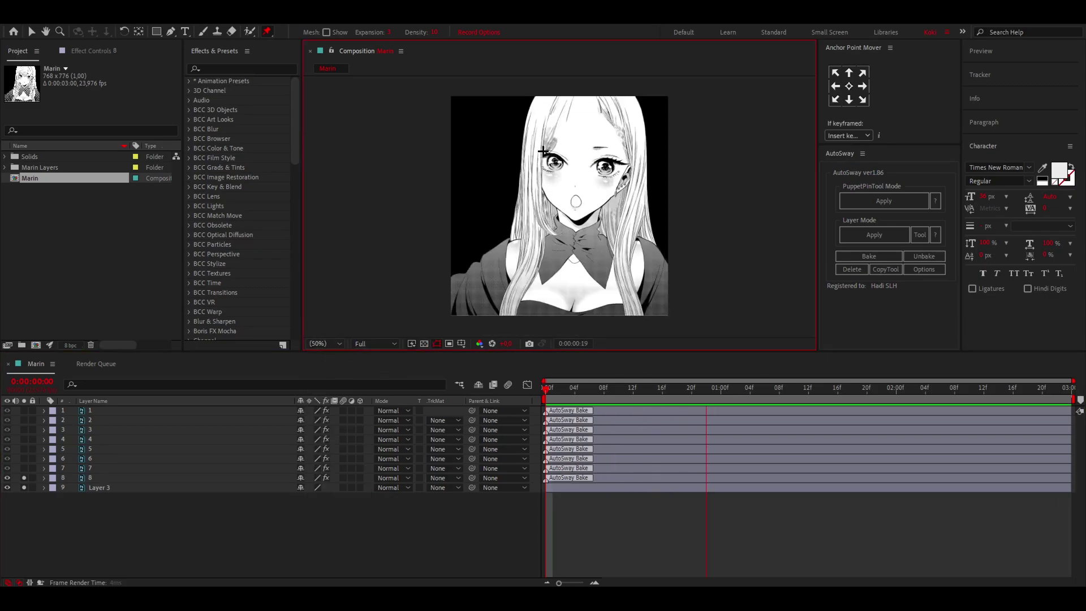
scroll(548, 120, up, 1)
key(h)
drag(555, 148, 586, 333)
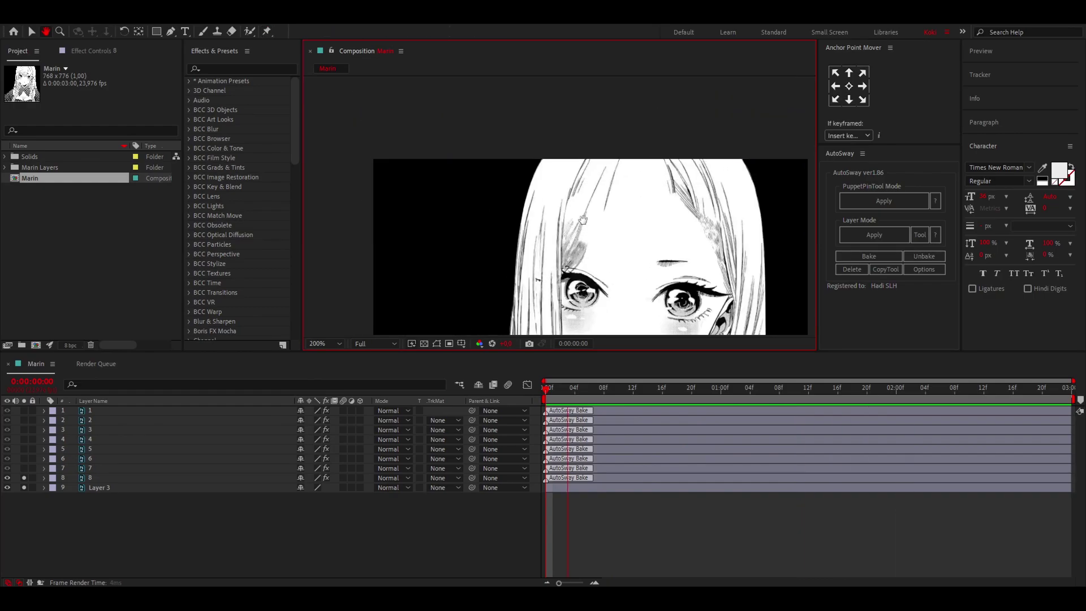
scroll(590, 185, up, 1)
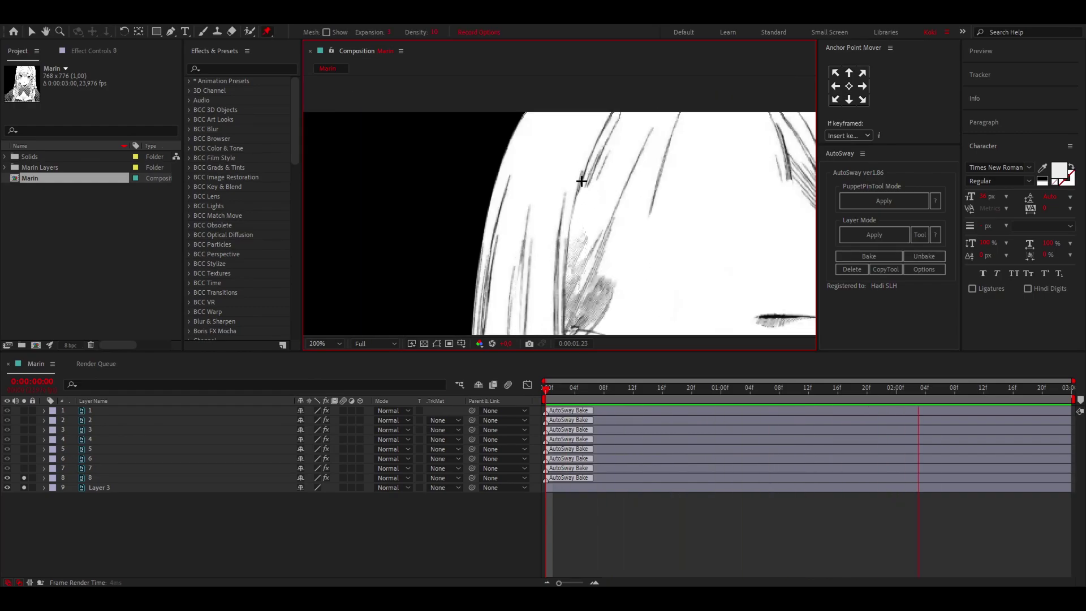
alt+click(24, 478)
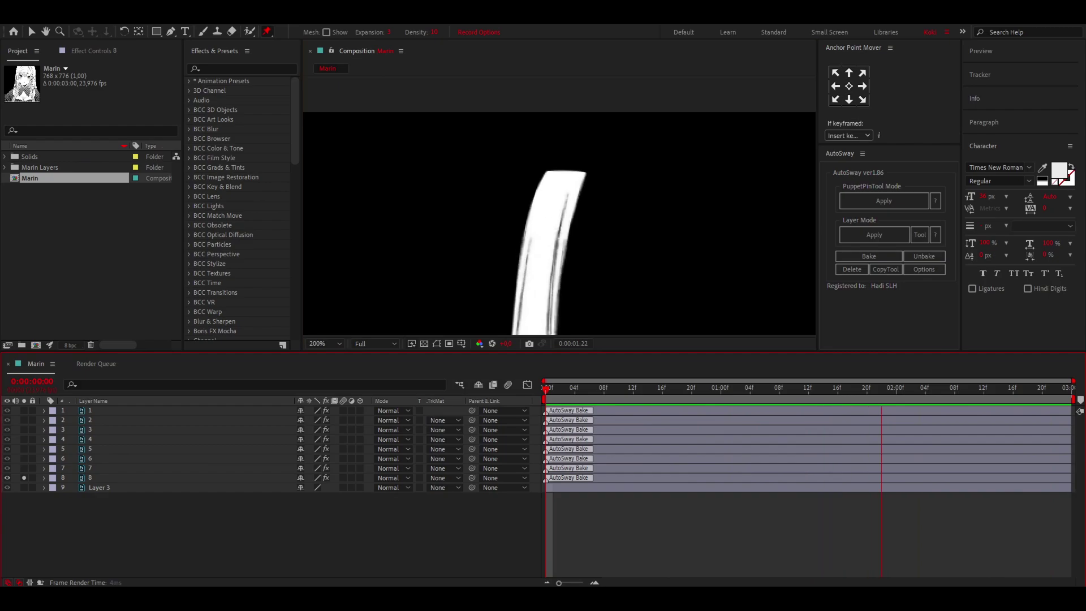
click(24, 487)
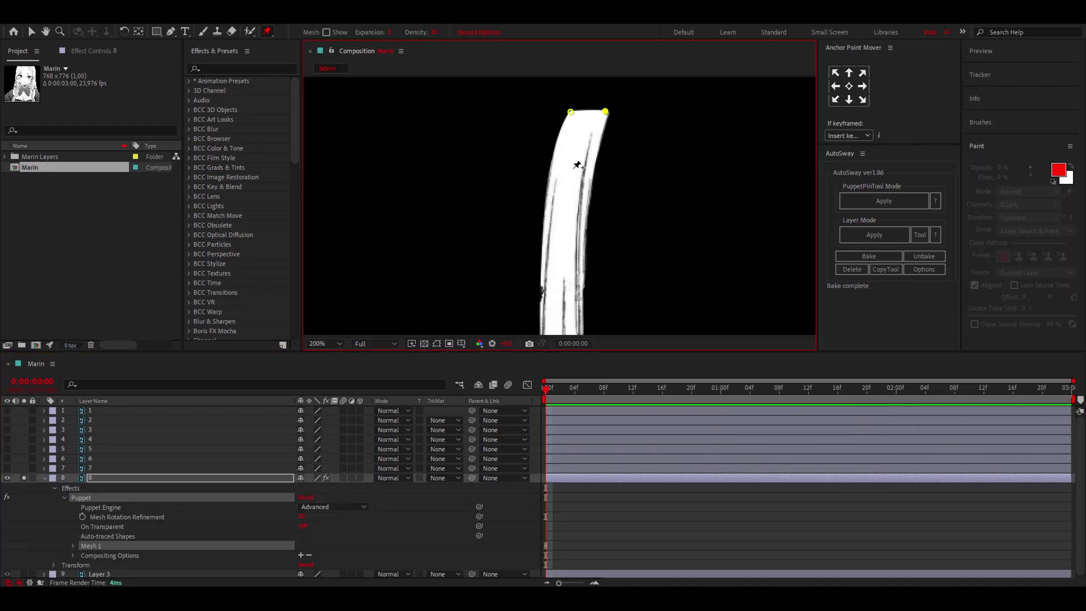
Place five more Puppet pins down layer 8's hair strand, from below the top edge to the tip.
key(slash)
scroll(619, 265, down, 3)
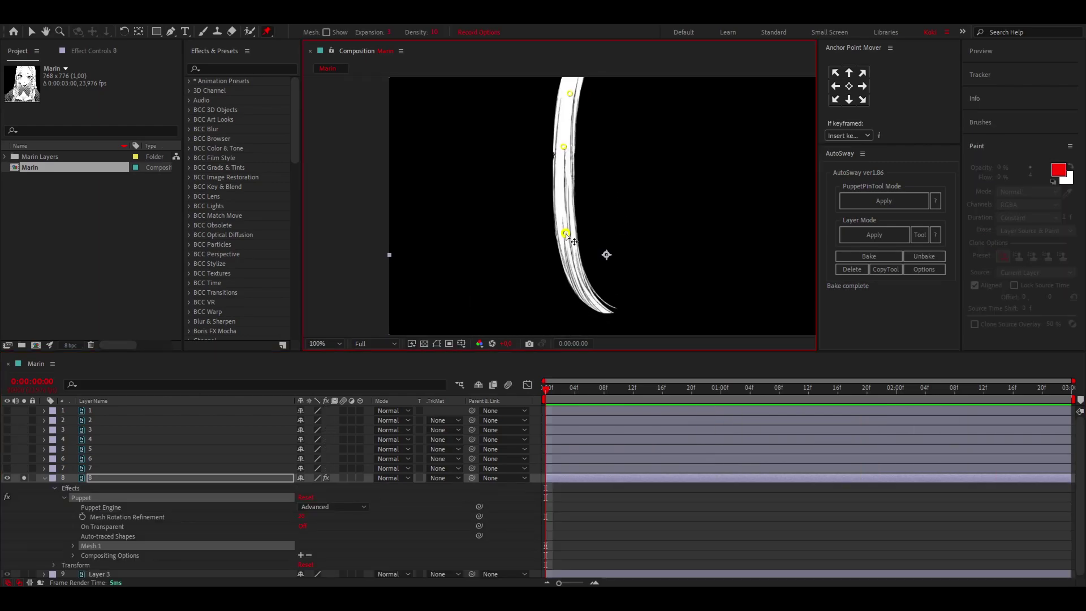
click(614, 311)
Select the five lower Puppet pins without the two top corner pins and apply AutoSway in PuppetPinTool mode.
key(comma)
drag(532, 148, 637, 279)
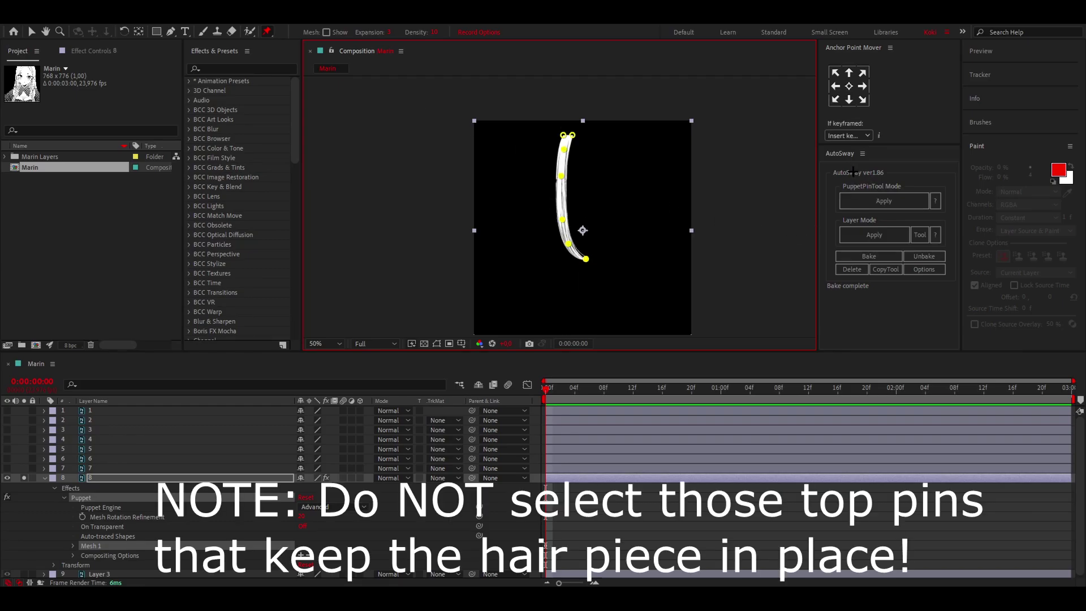
click(884, 202)
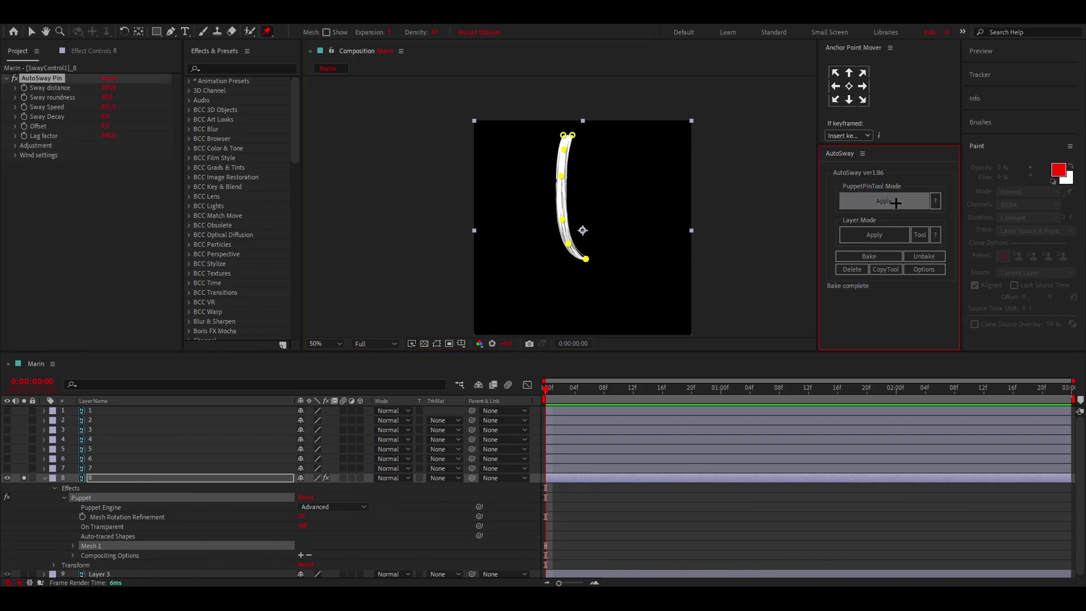
Preview the sway animation on layer 8 and select the AutoSway Pin effect of the SwayControl layer.
click(583, 537)
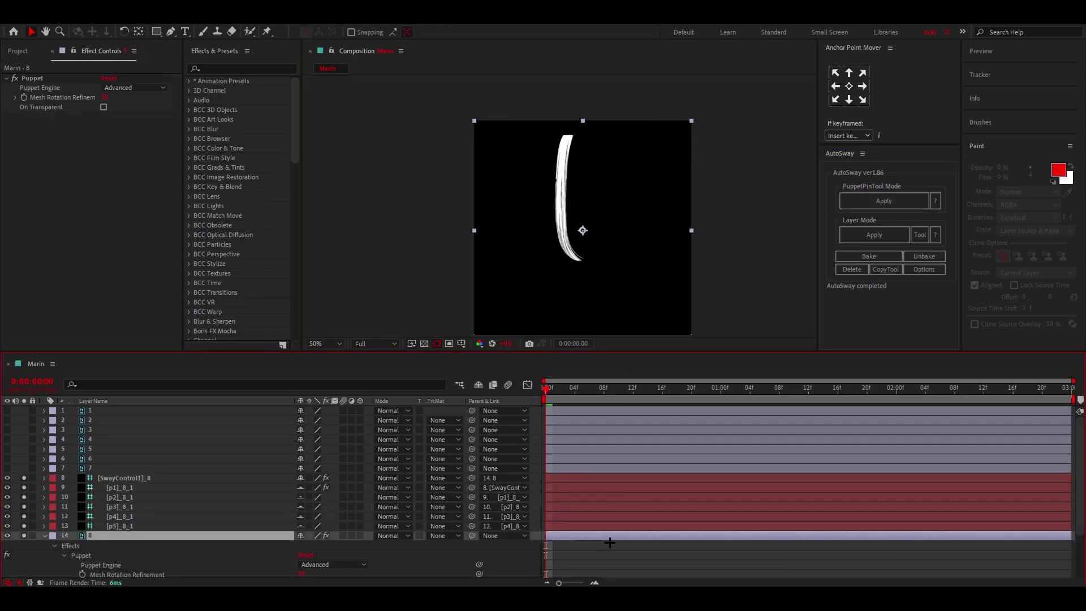
key(space)
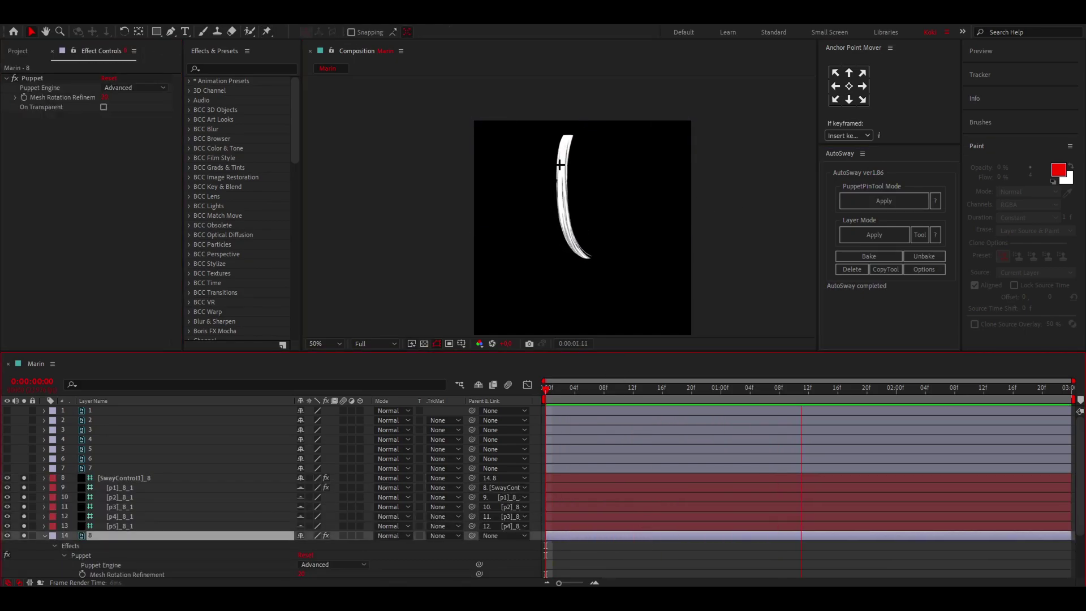
click(560, 480)
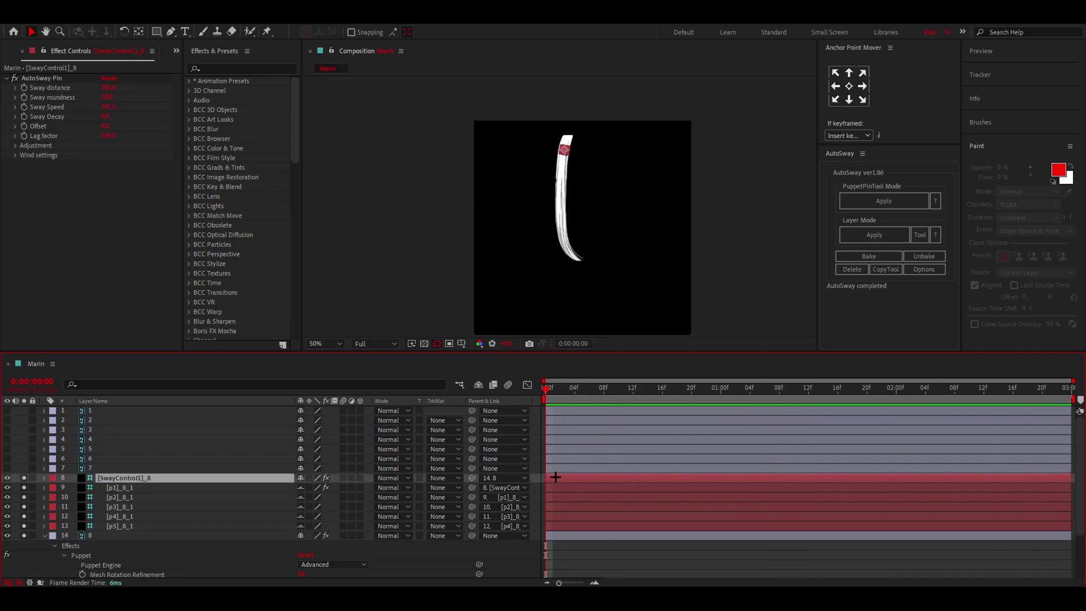
click(41, 79)
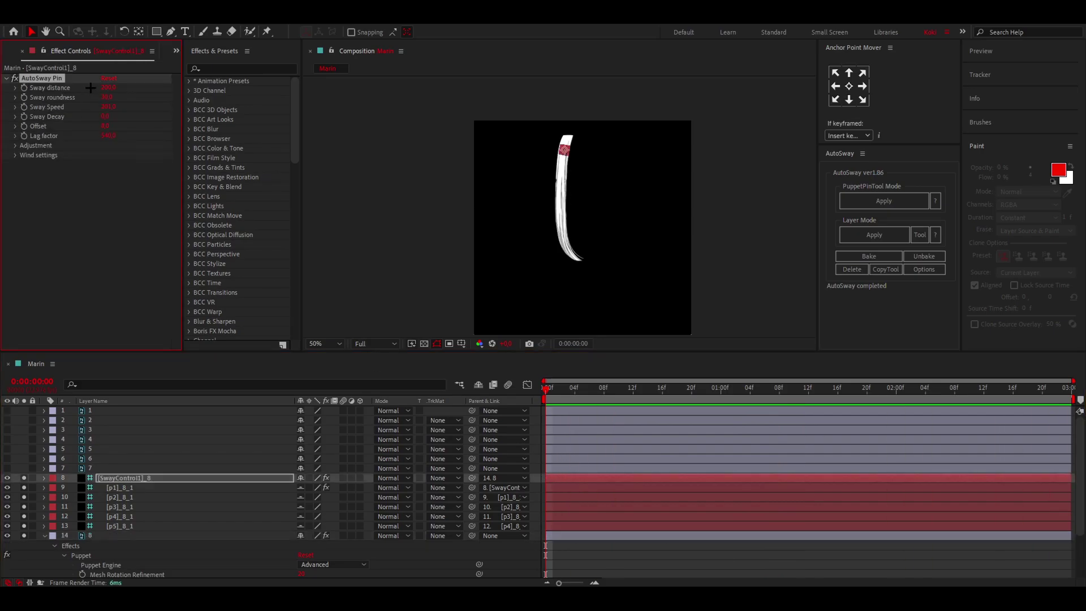
Try a much larger Sway distance, preview the motion, and undo the change.
drag(107, 88, 142, 90)
key(space)
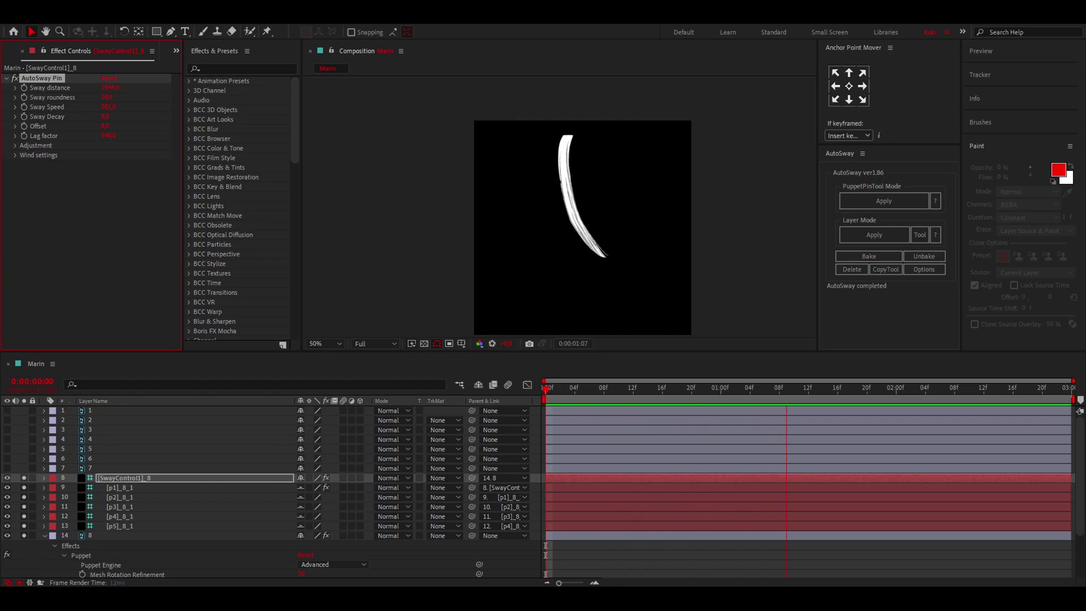
key(ctrl+z)
Raise the Sway roundness of the AutoSway Pin effect to a very high value and preview the strand's motion.
drag(105, 98, 216, 102)
key(space)
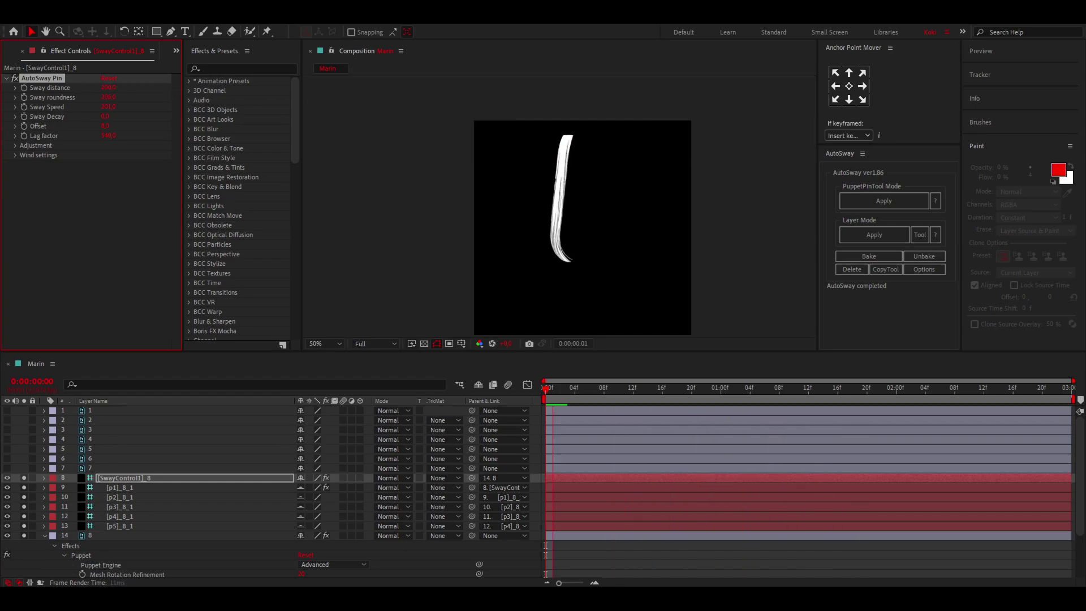
drag(108, 98, 603, 130)
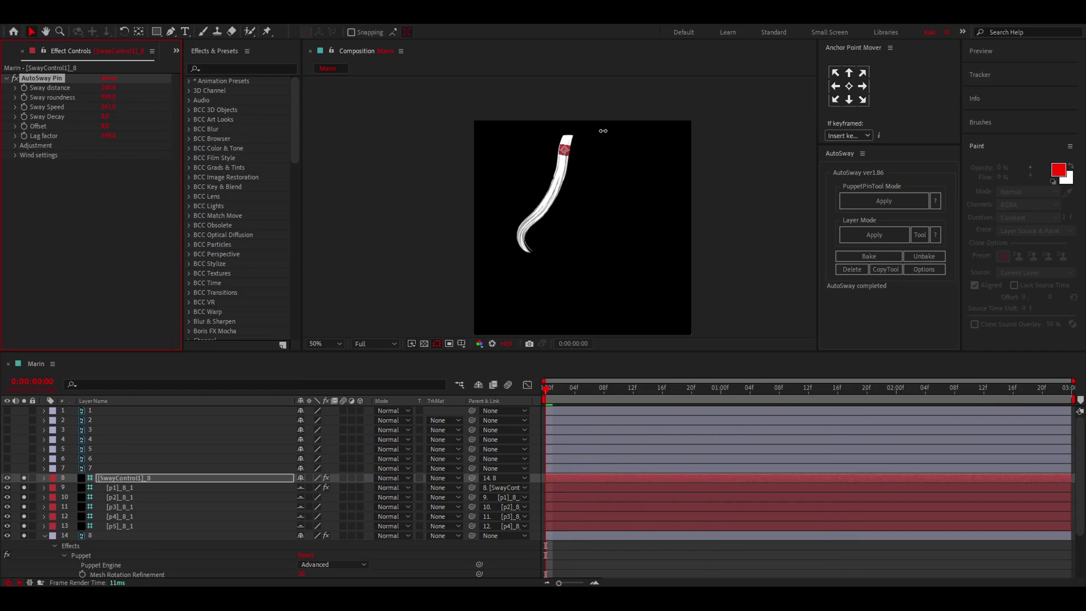
key(space)
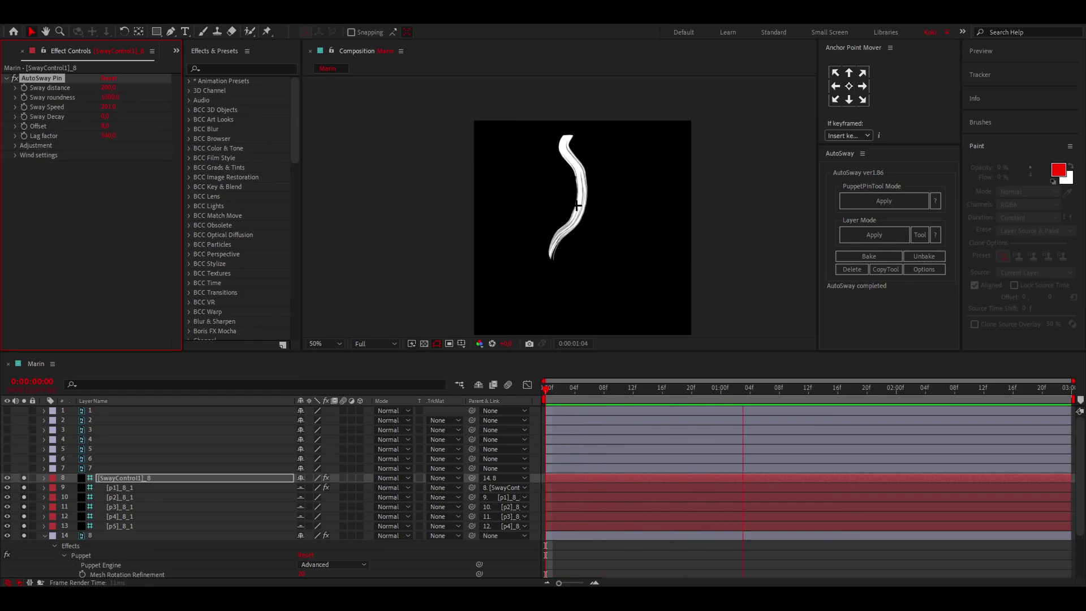
Undo the Sway roundness change and preview the strand's motion with different Sway Speed values.
key(ctrl+z)
key(ctrl+z)
drag(108, 107, 381, 131)
key(ctrl+z)
key(space)
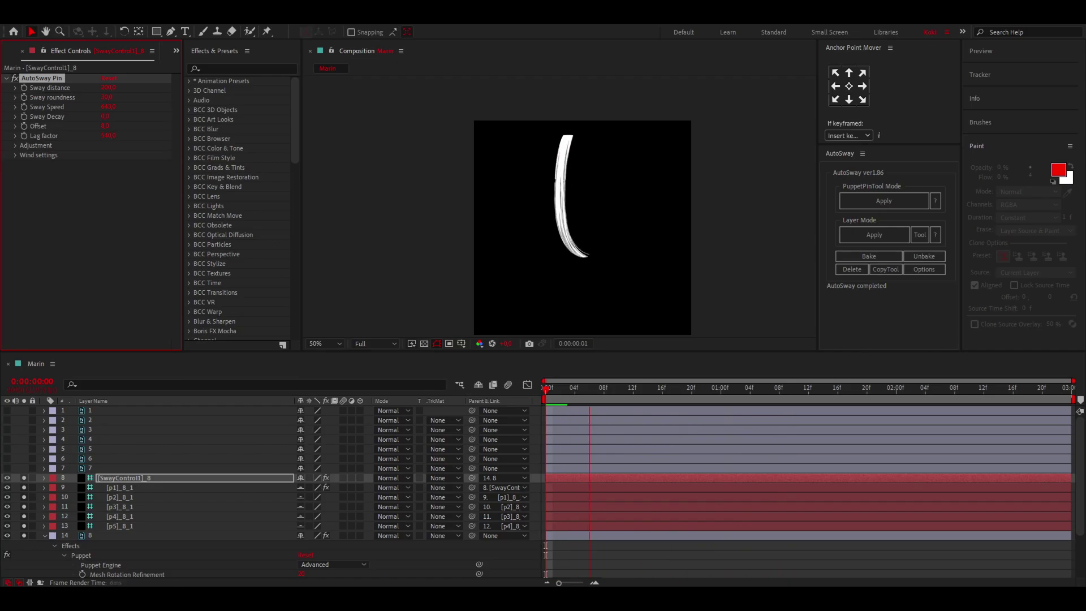
key(space)
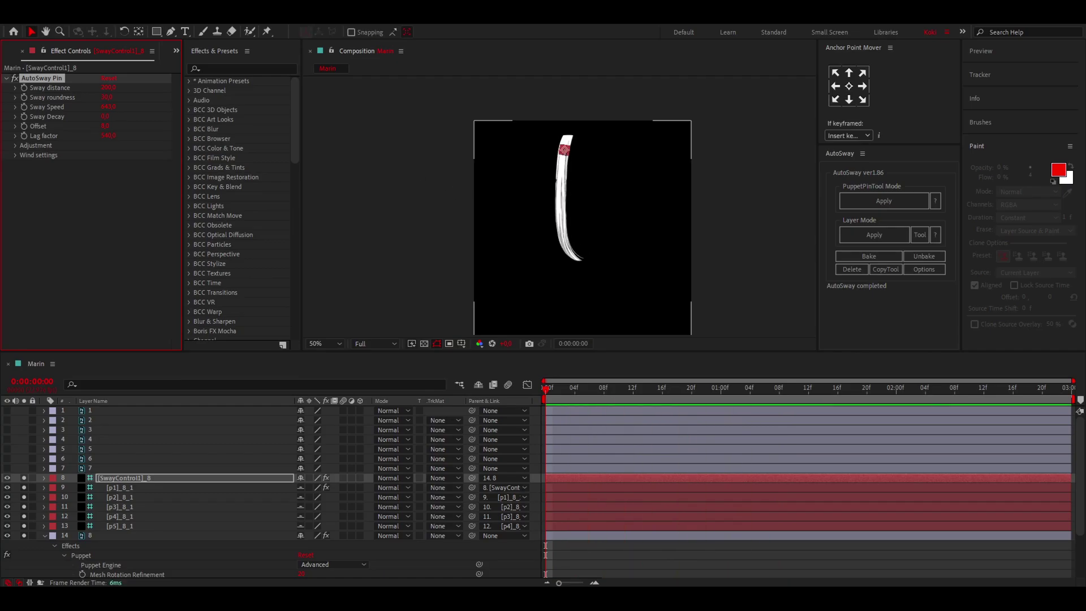
key(space)
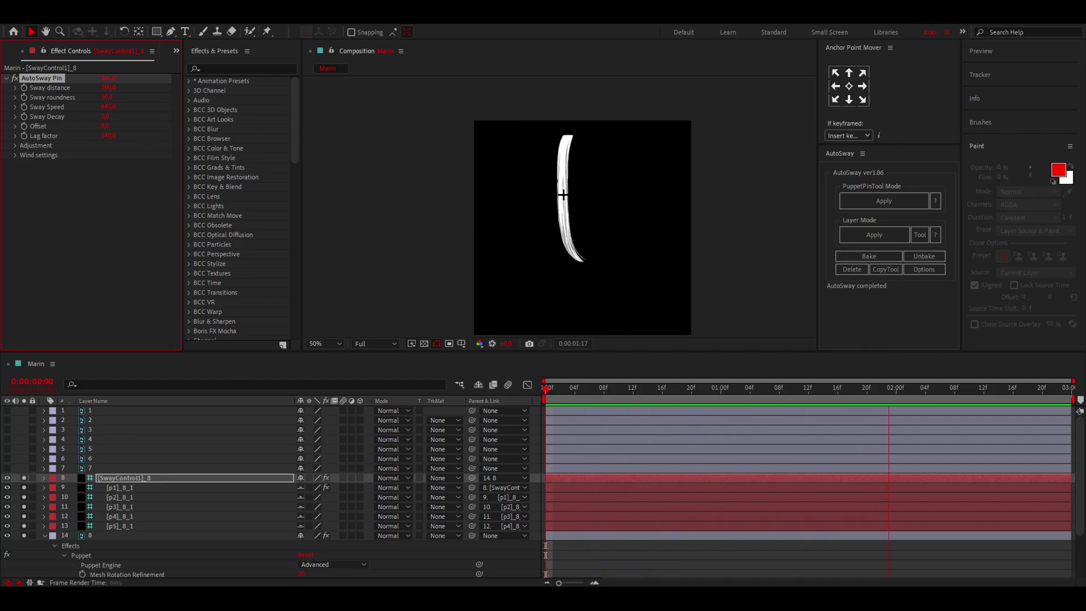
key(space)
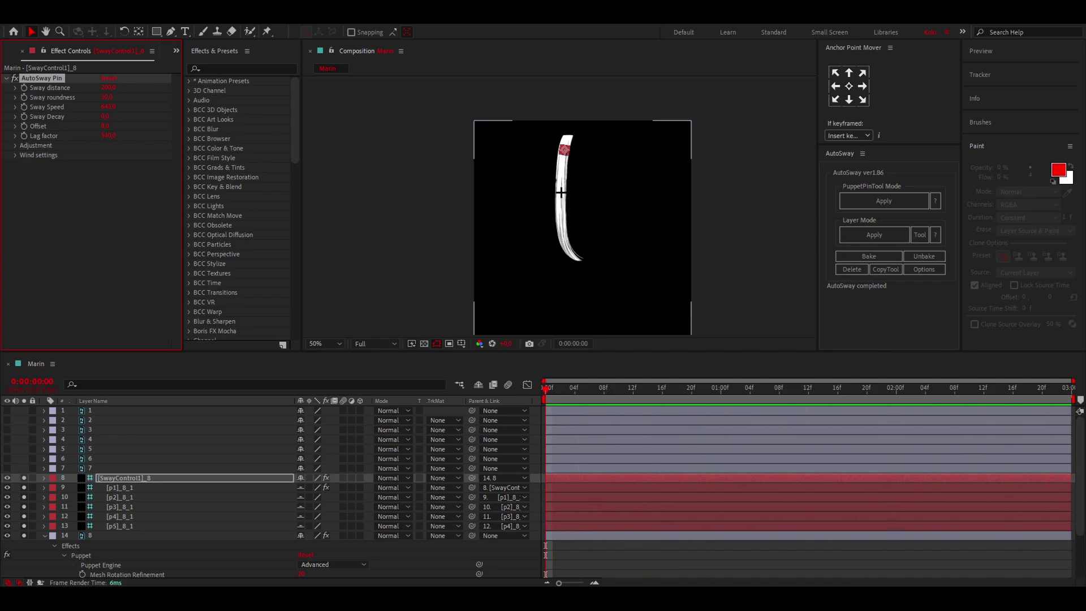
key(space)
key(space)
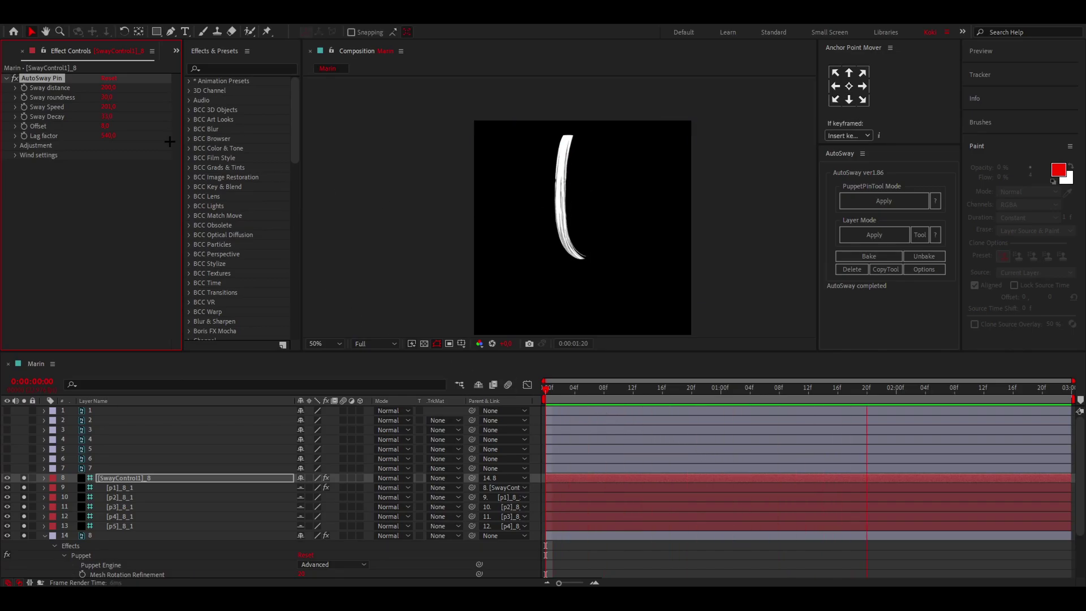
Try a much higher Sway Decay on the AutoSway Pin effect, preview the motion, and undo the change.
key(space)
drag(107, 116, 184, 122)
key(space)
key(space)
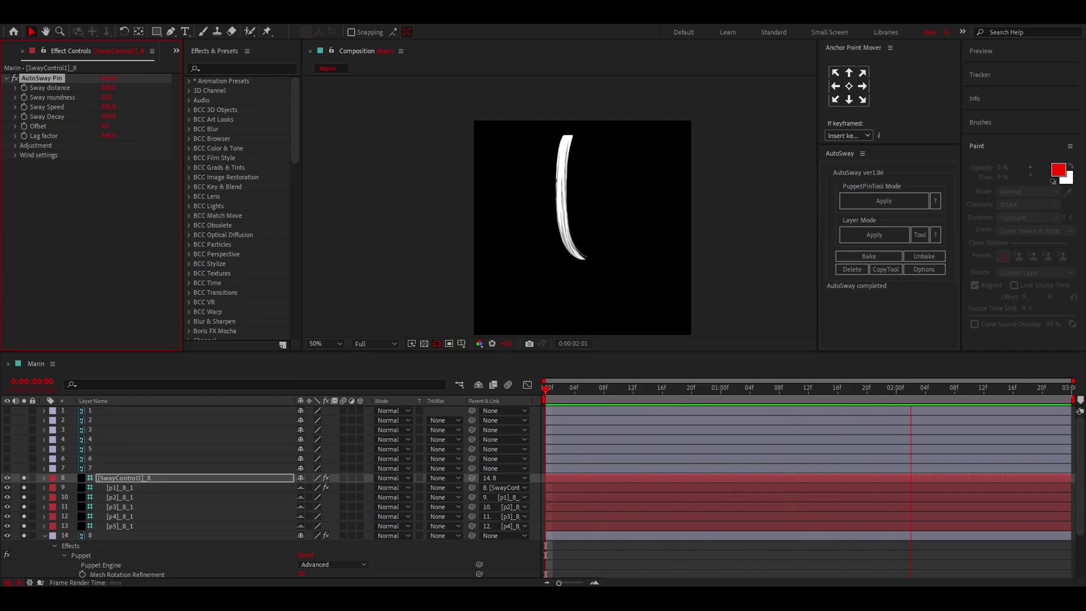
key(space)
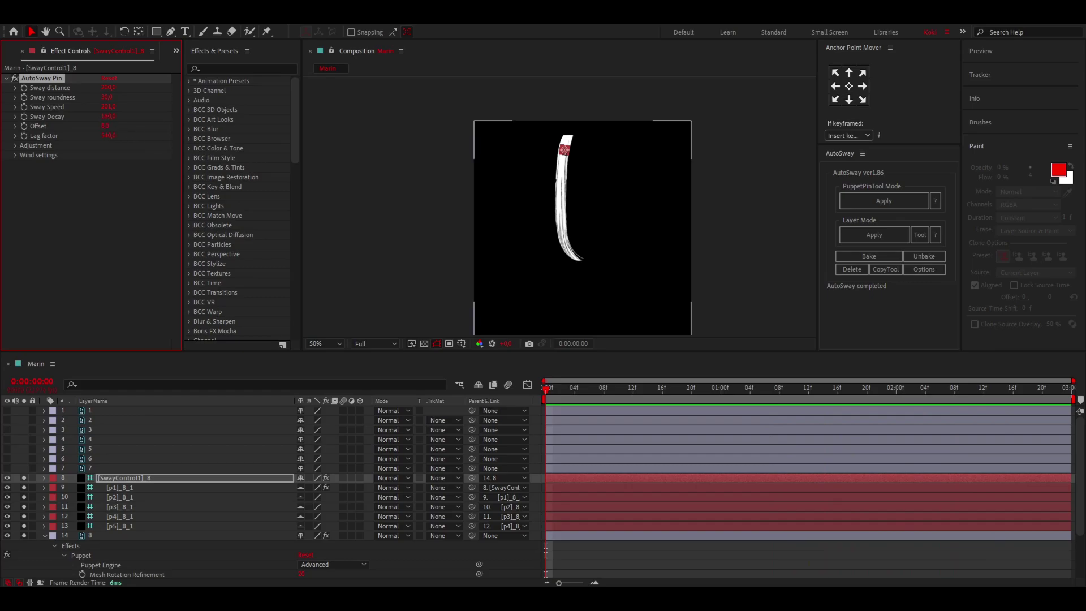
key(shift+/)
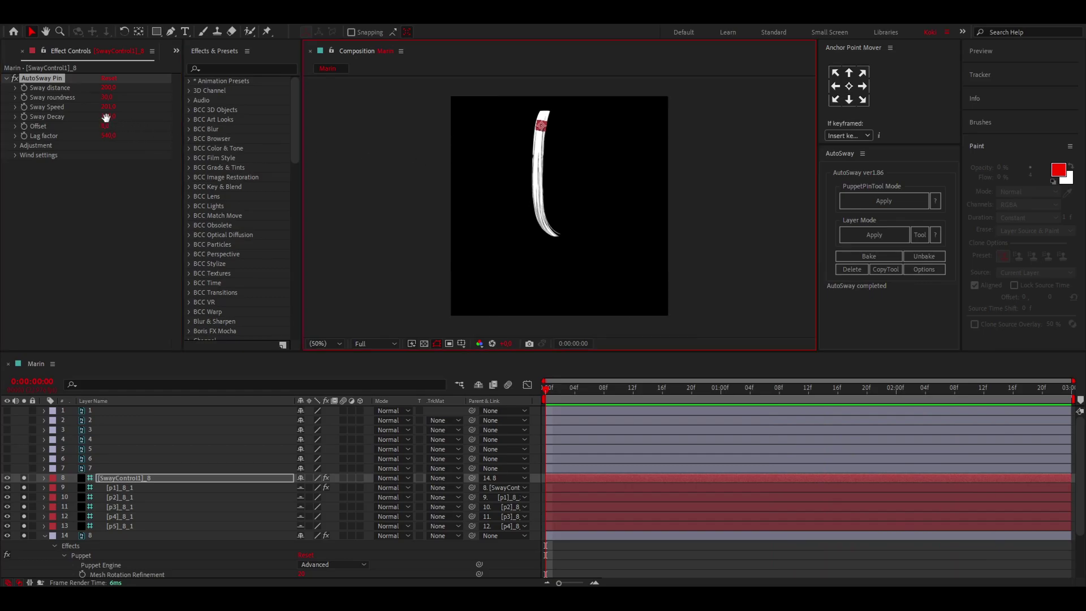
key(space)
key(space)
key(ctrl+z)
Try several Offset values on the AutoSway Pin effect and return the Offset to its starting value.
mouse_move(105, 126)
mouse_down()
mouse_move(123, 126)
mouse_move(106, 125)
mouse_up()
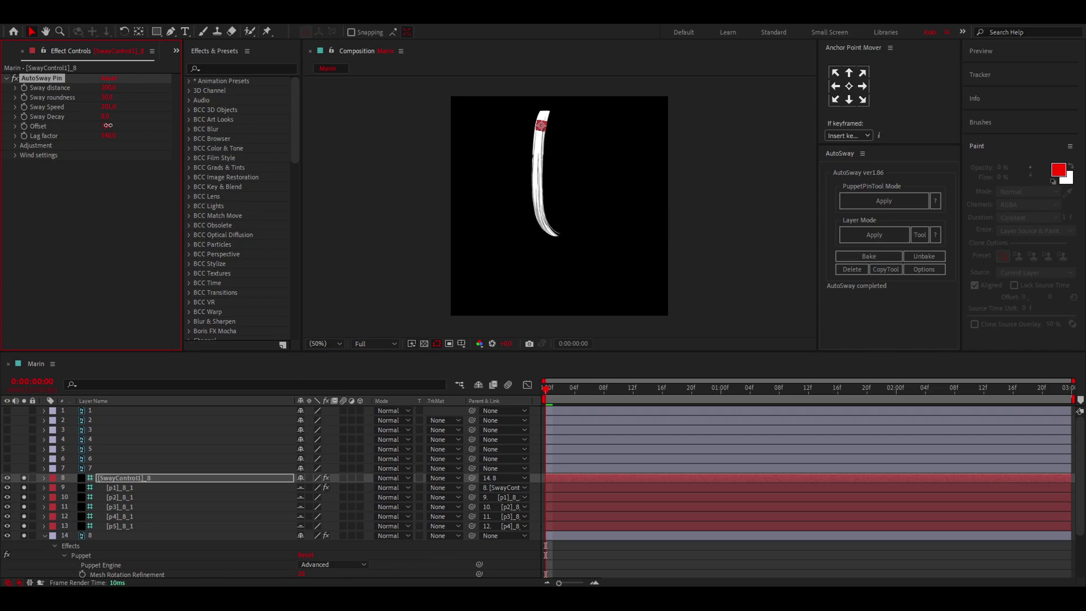
drag(106, 125, 115, 125)
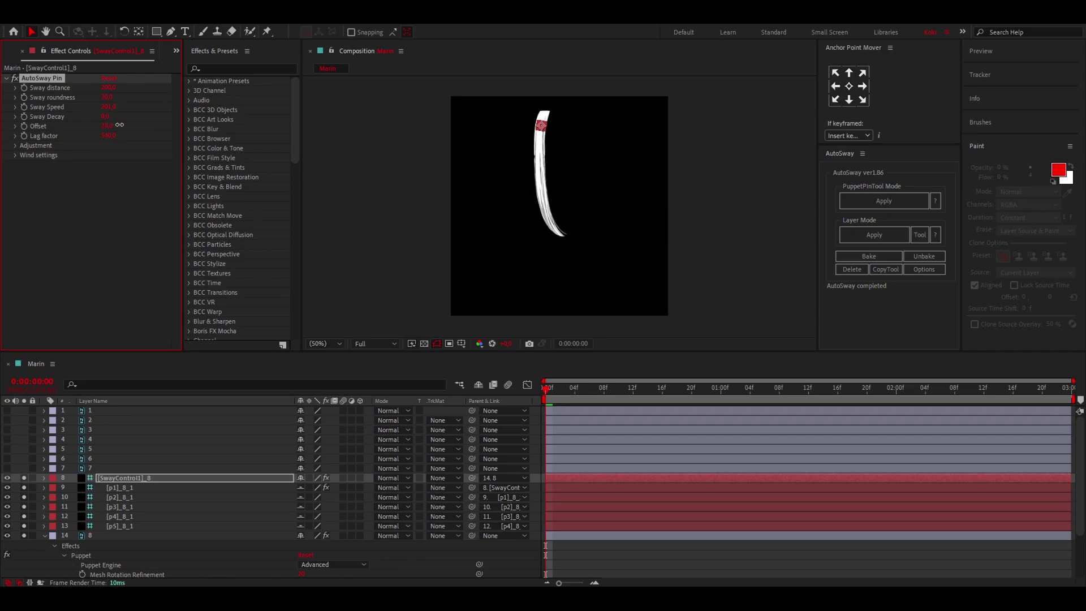
drag(120, 124, 122, 124)
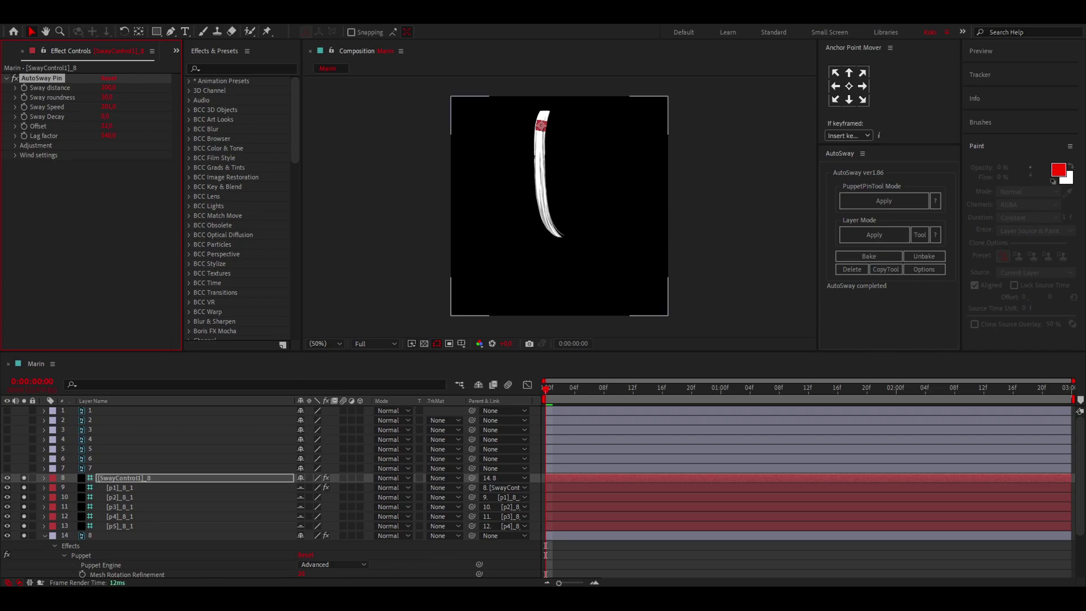
drag(122, 125, 114, 124)
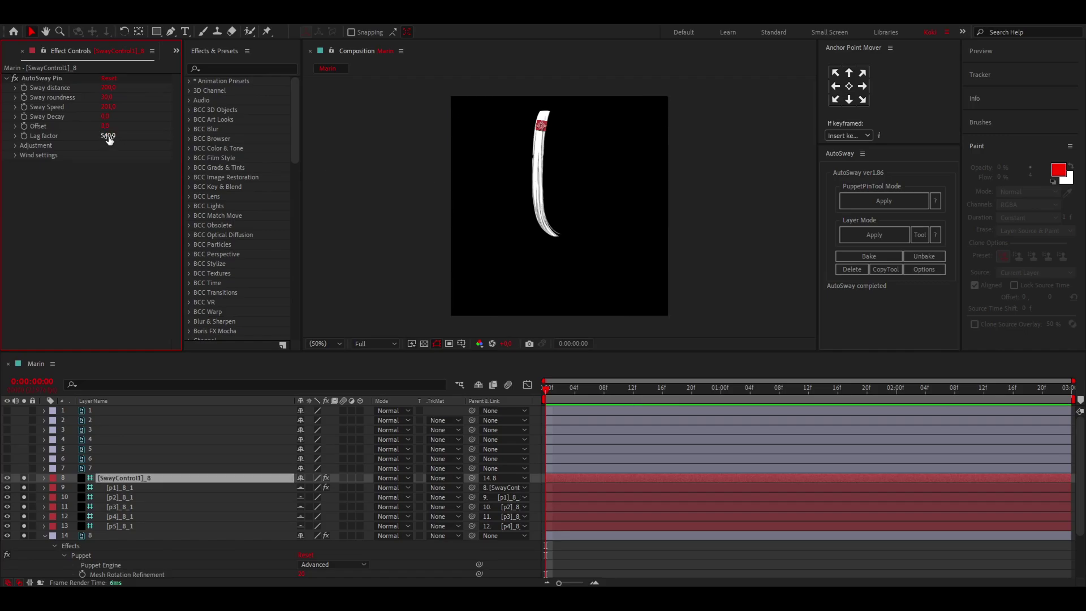
Try an extreme Lag factor on the AutoSway Pin effect, undo it, and preview the strand's sway.
drag(109, 139, 457, 163)
key(ctrl+z)
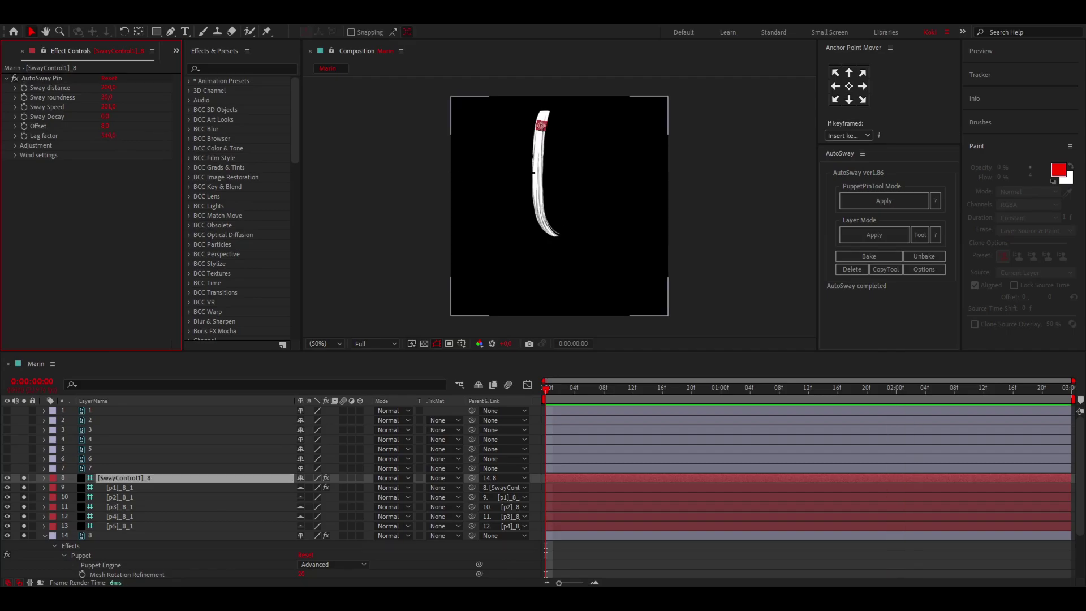
key(space)
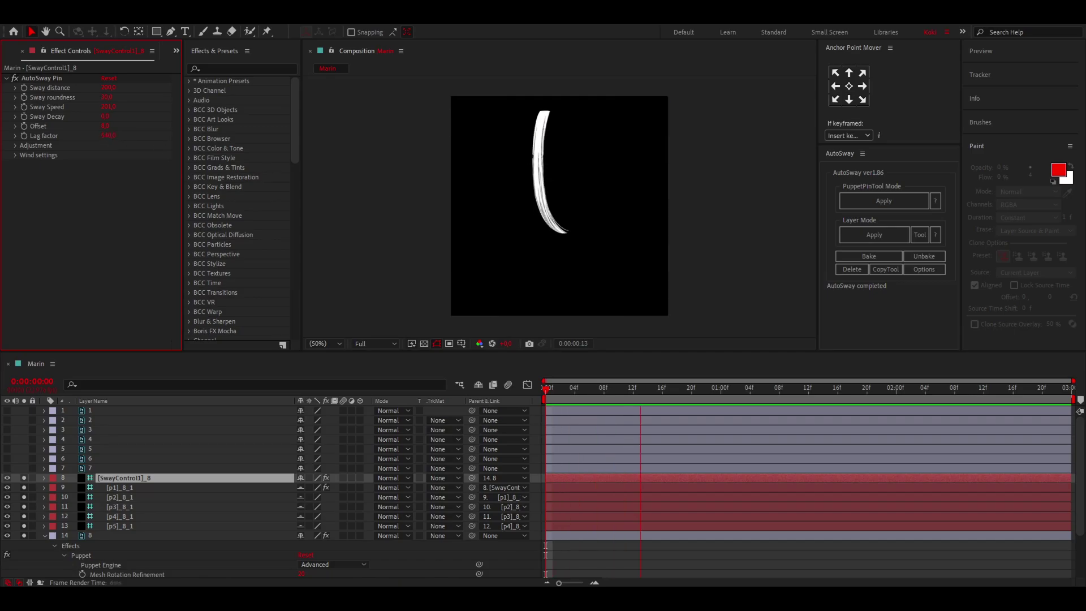
key(space)
key(space)
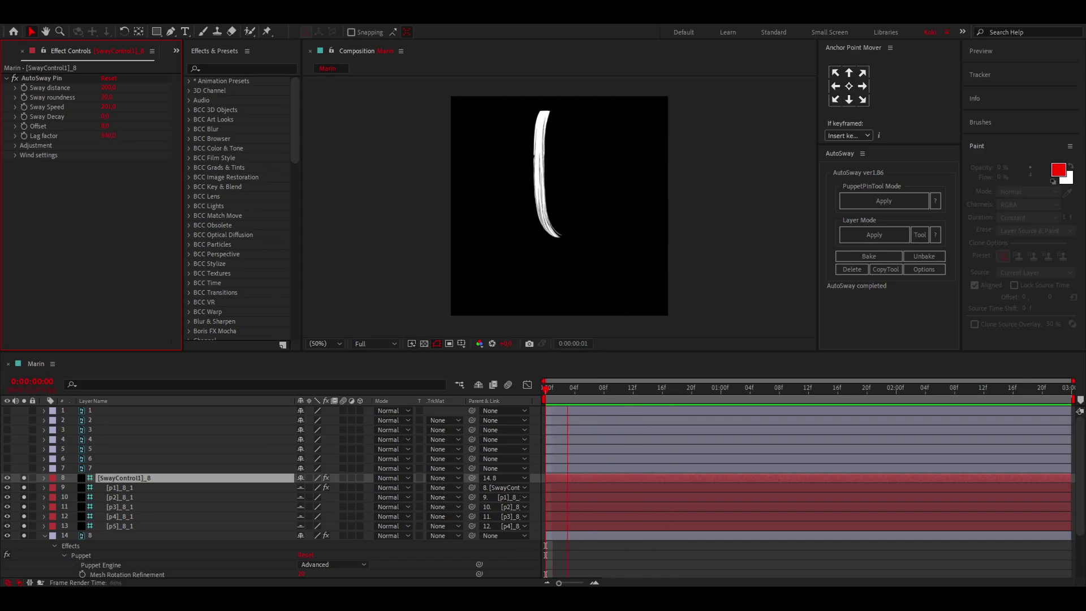
key(space)
Try a more moderate increase of the Lag factor, preview the strand's motion, and undo the change.
drag(113, 137, 236, 152)
key(space)
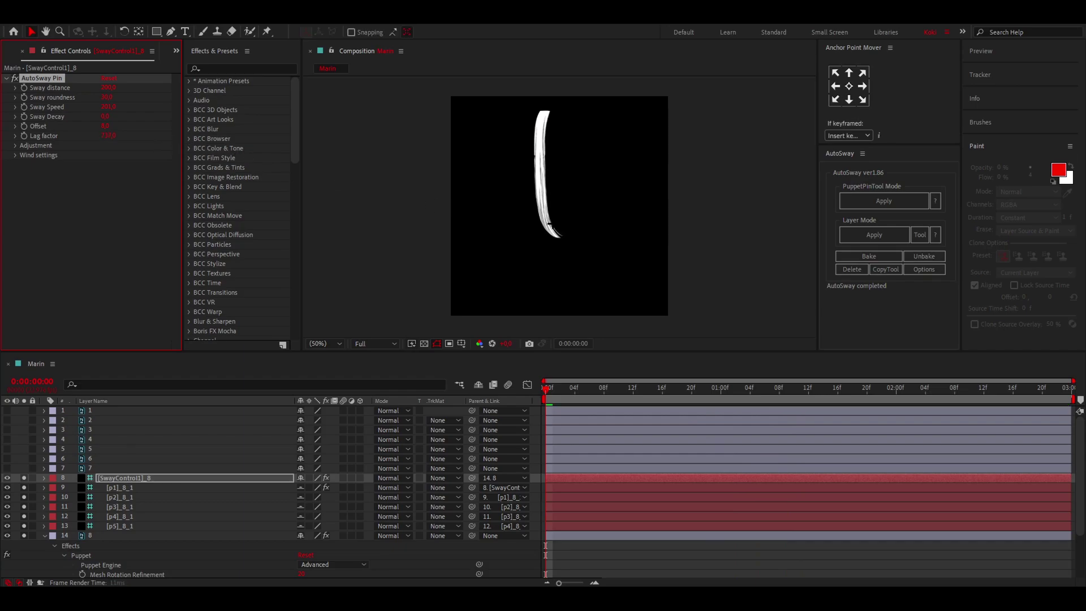
key(space)
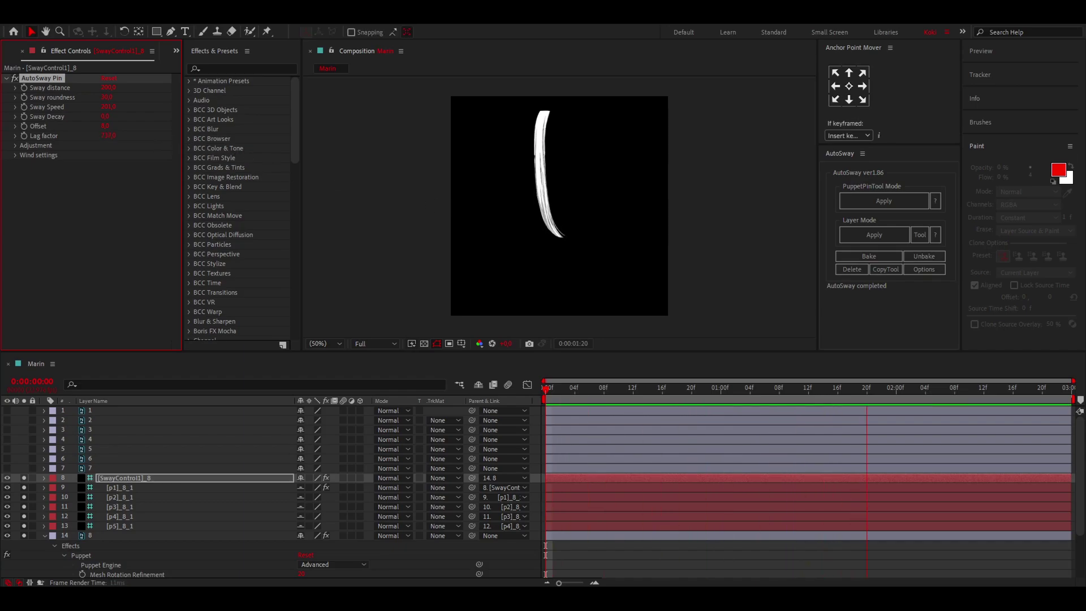
key(ctrl+z)
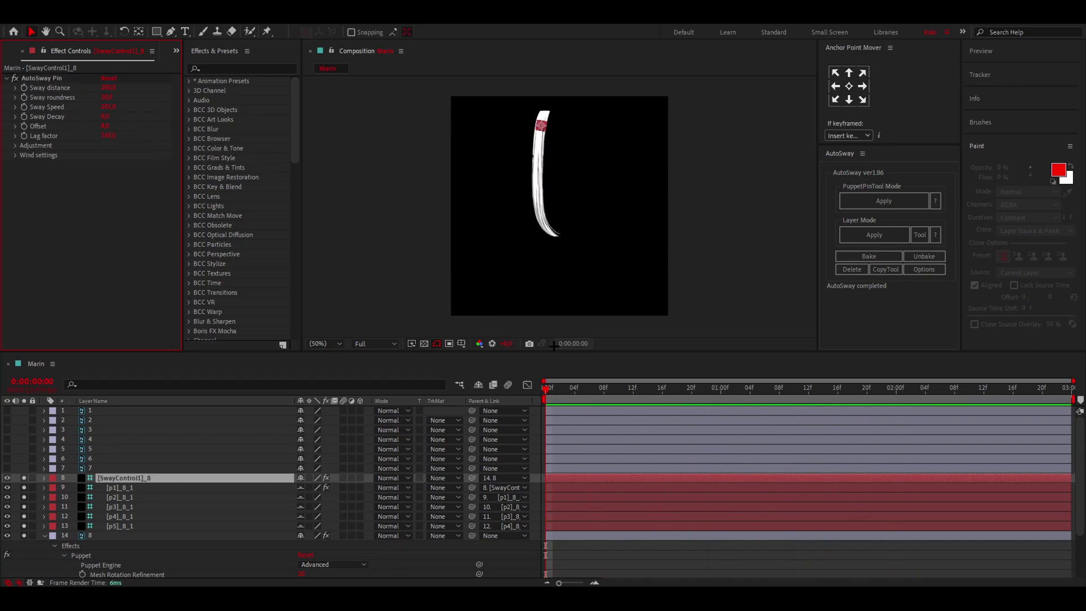
Look through the Adjustment and Wind settings options of the AutoSway Pin effect and collapse both groups.
click(15, 146)
click(12, 226)
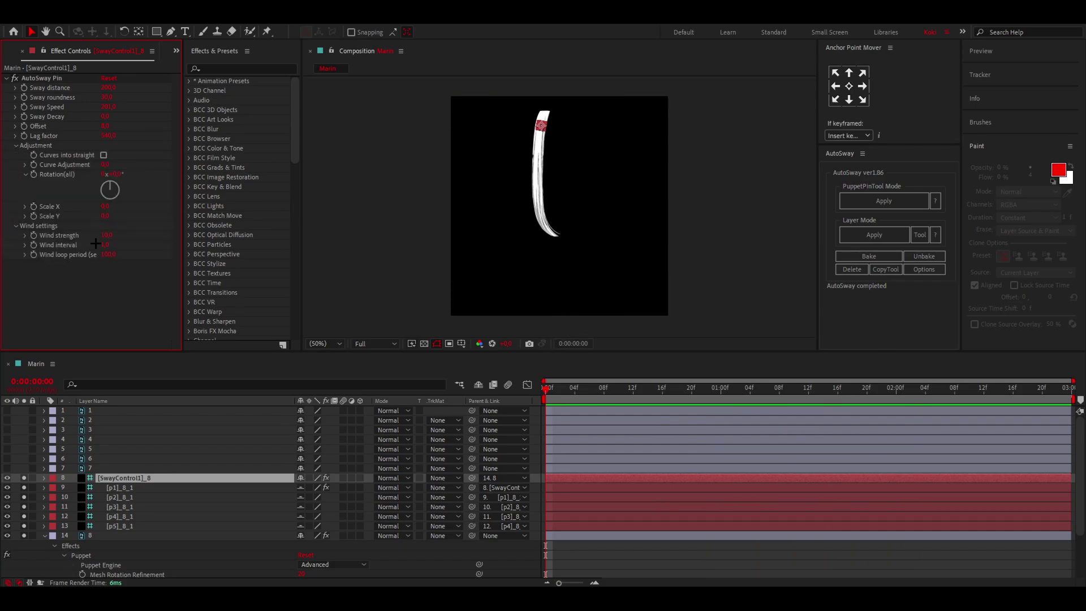
click(15, 146)
click(17, 155)
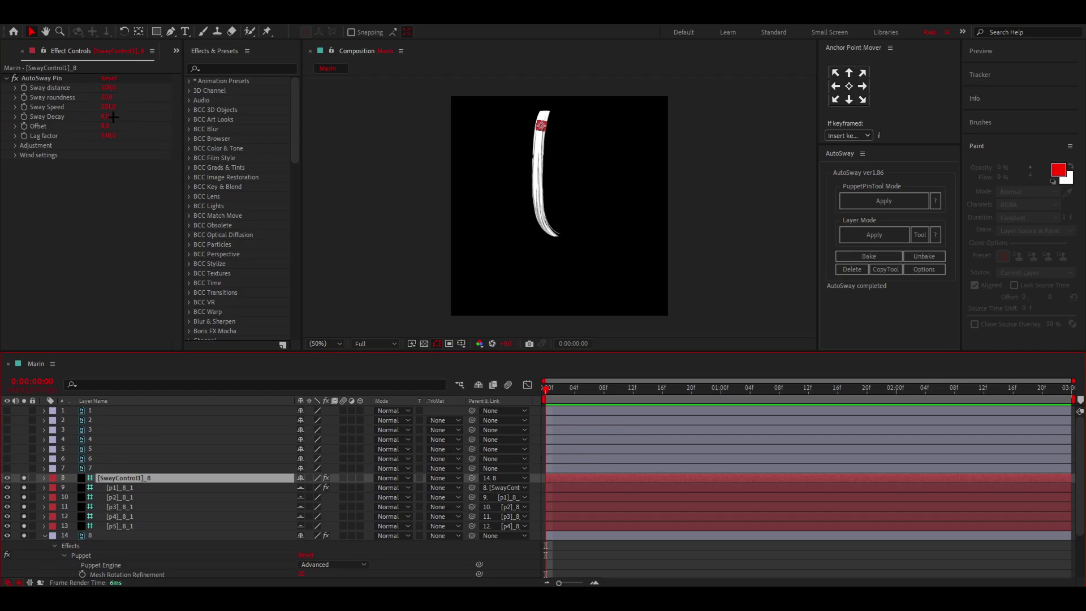
Bake the AutoSway motion of the SwayControl layer into layer 8, and unbake it to restore the control layers.
click(860, 253)
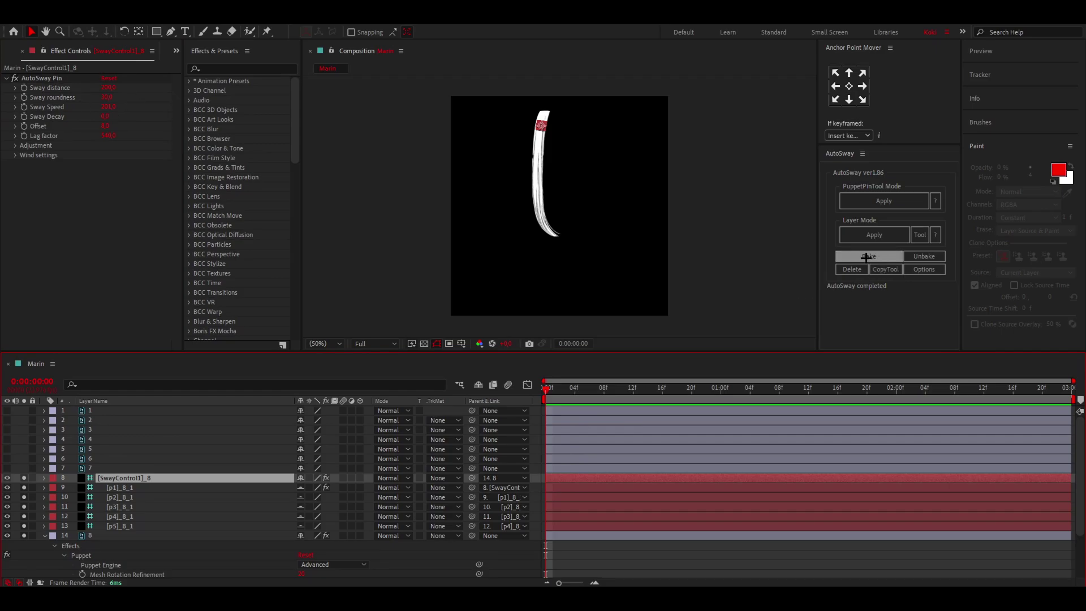
click(563, 340)
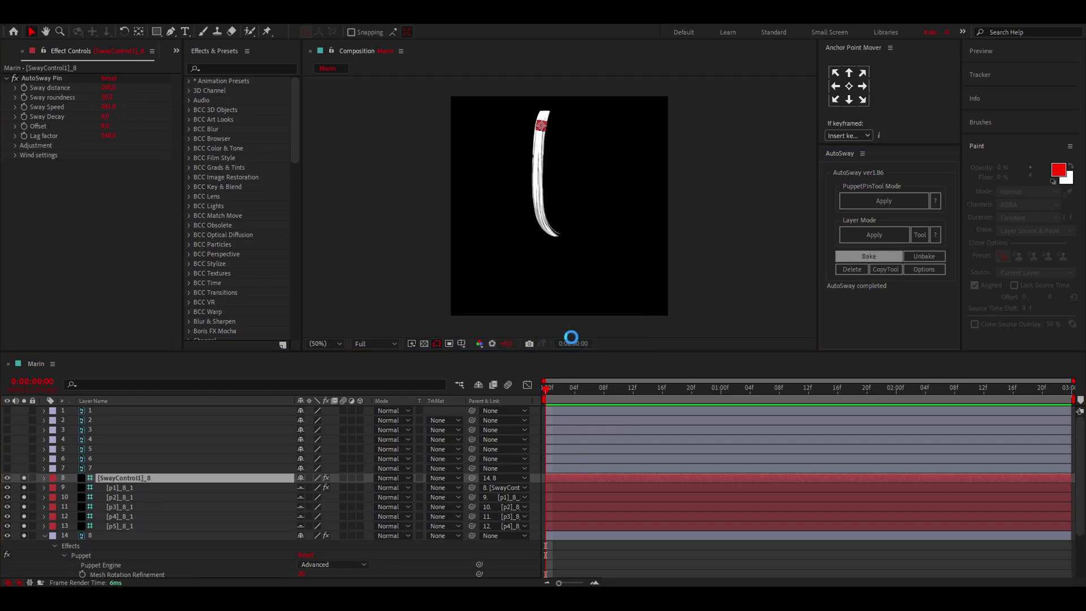
click(555, 478)
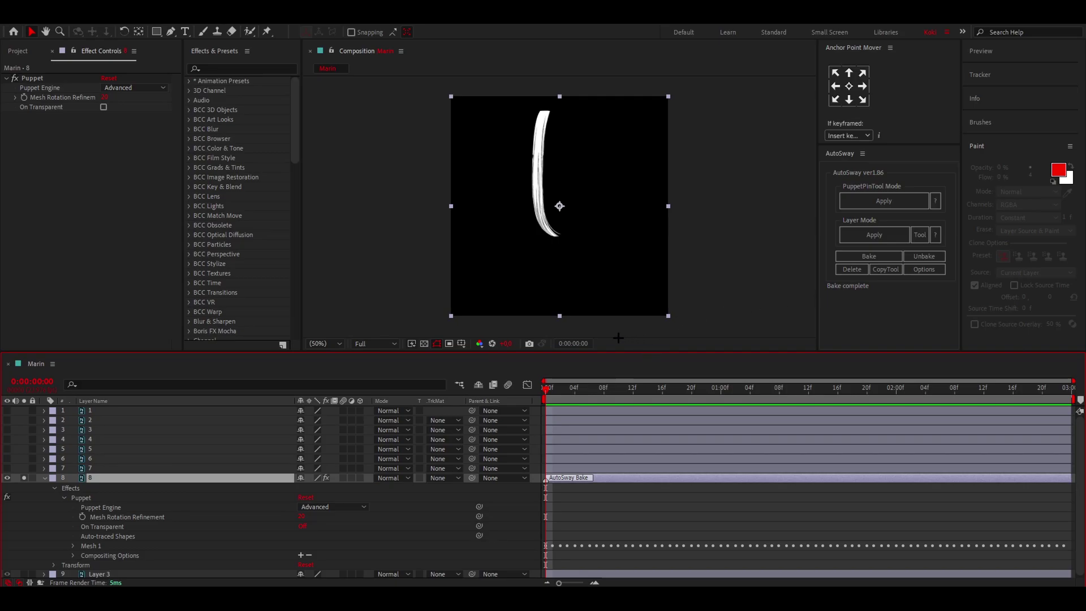
click(922, 256)
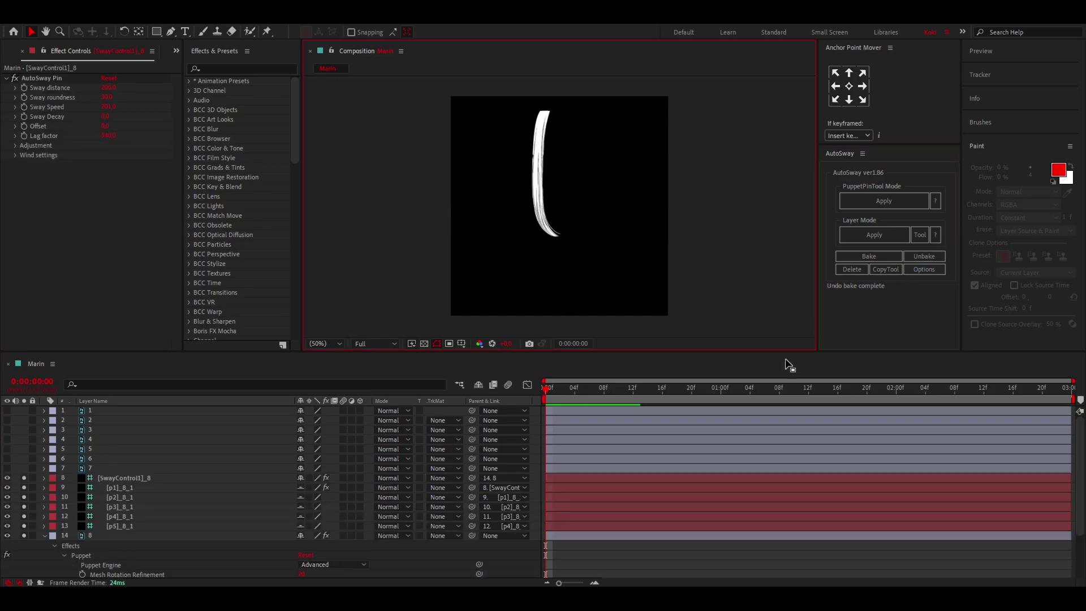
Select the SwayControl layer of strand 8 and bake its AutoSway motion into layer 8.
click(577, 478)
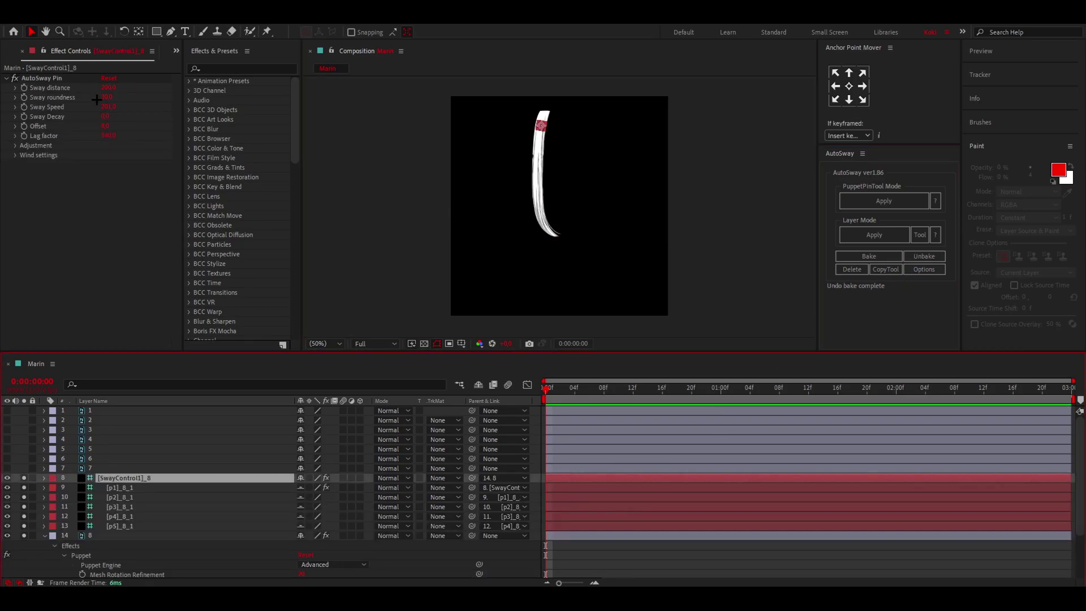
click(869, 257)
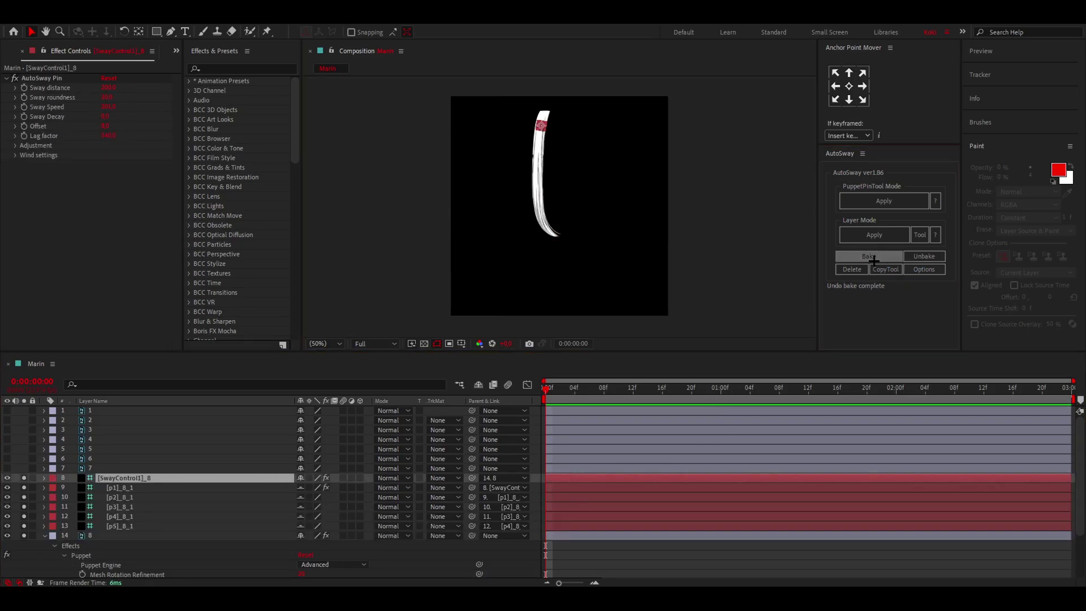
click(576, 341)
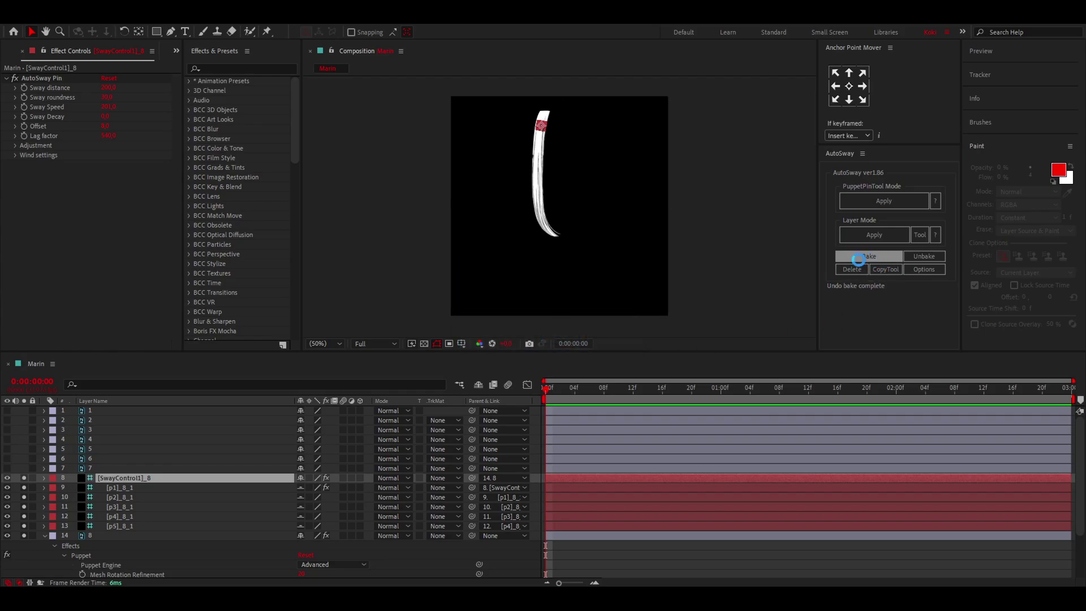
click(556, 478)
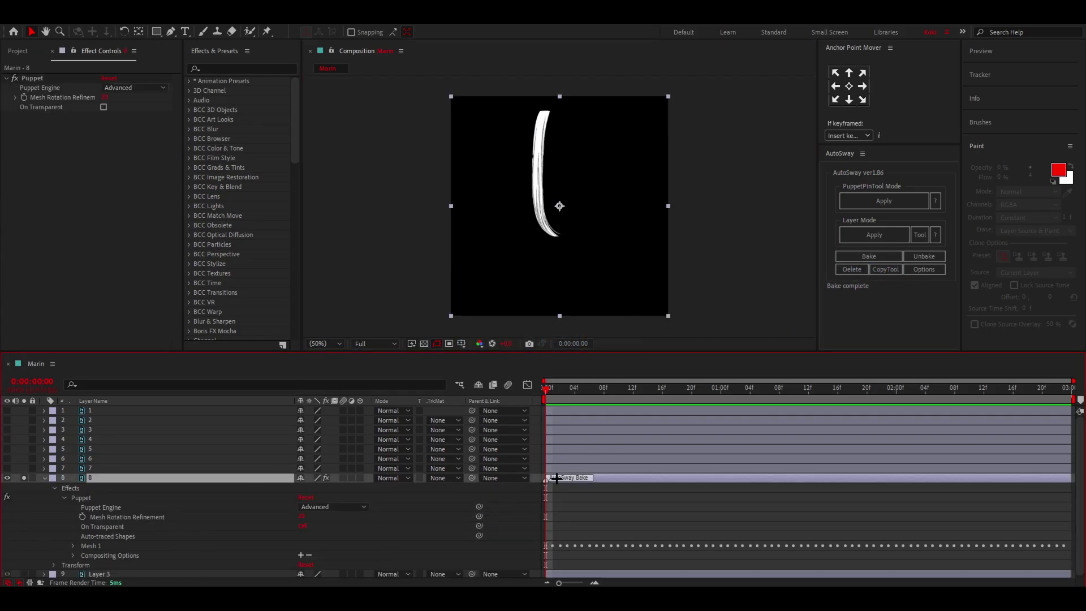
Collapse layer 8, turn off its solo, and preview the baked strand together with the full artwork.
click(44, 478)
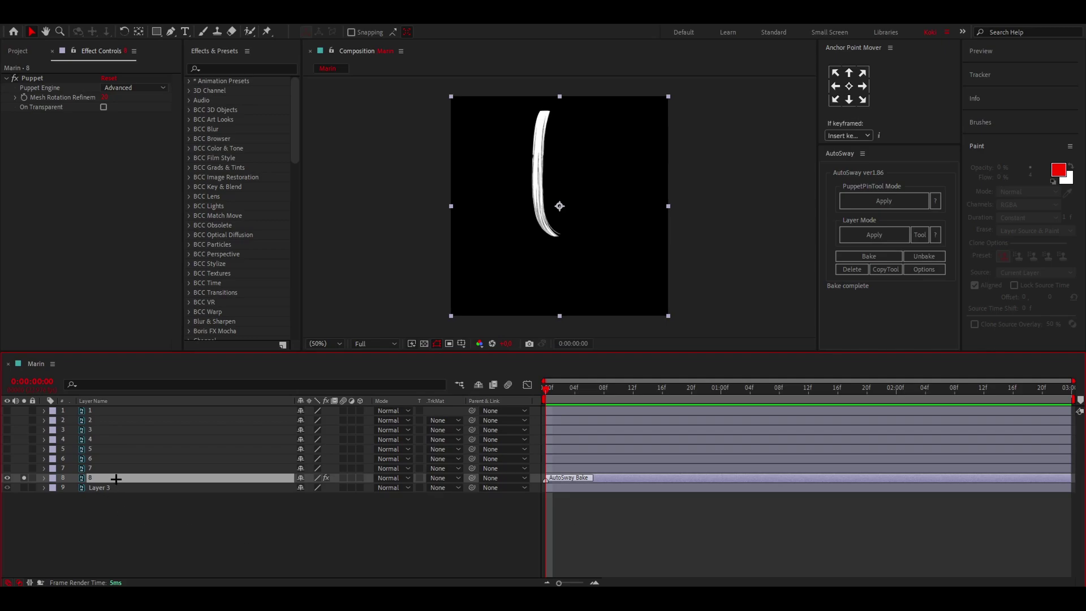
click(22, 477)
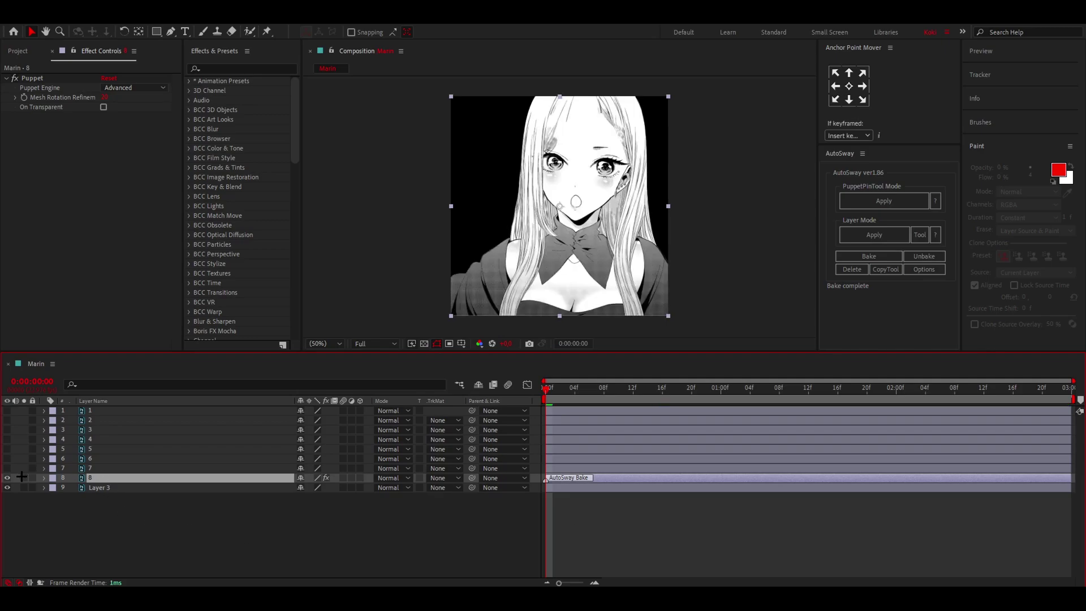
key(space)
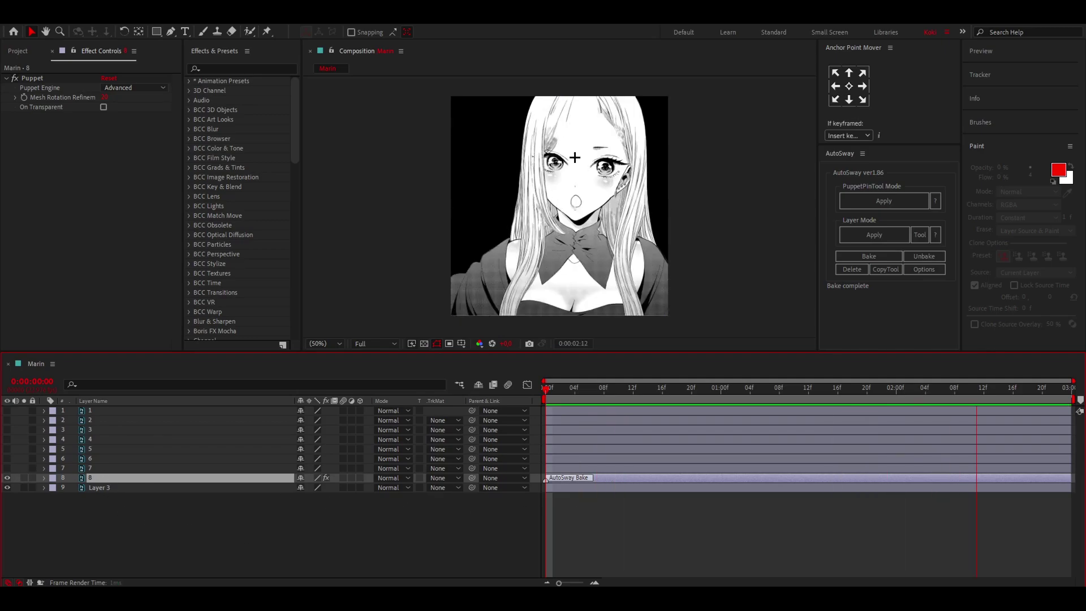
Show layer 7 on its own and place a Puppet pin on the upper-left corner of its hair strand.
click(7, 468)
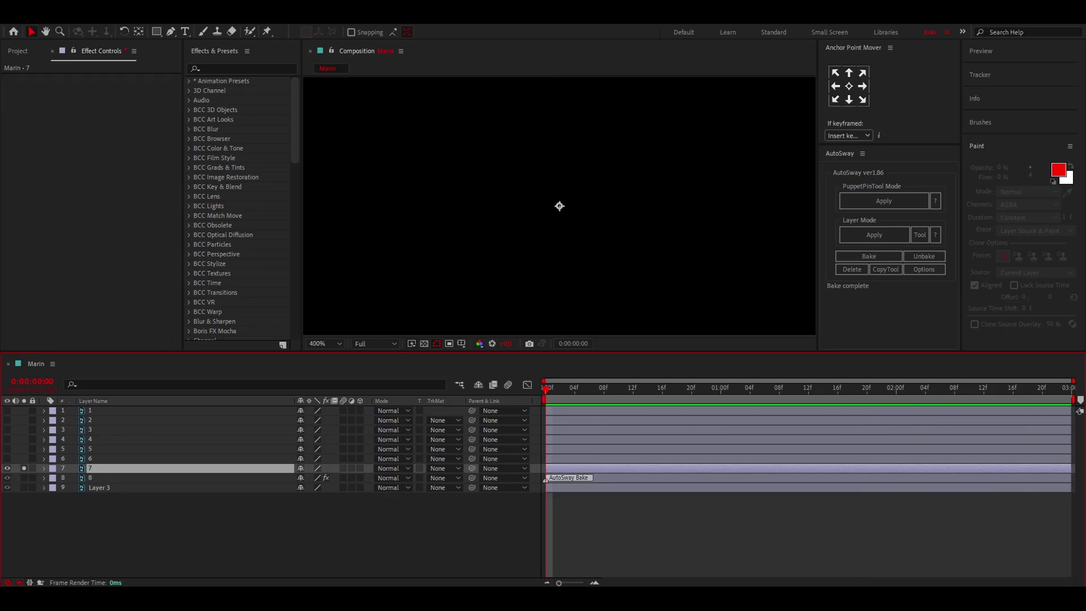
drag(557, 169, 602, 274)
drag(509, 101, 598, 324)
drag(627, 194, 603, 238)
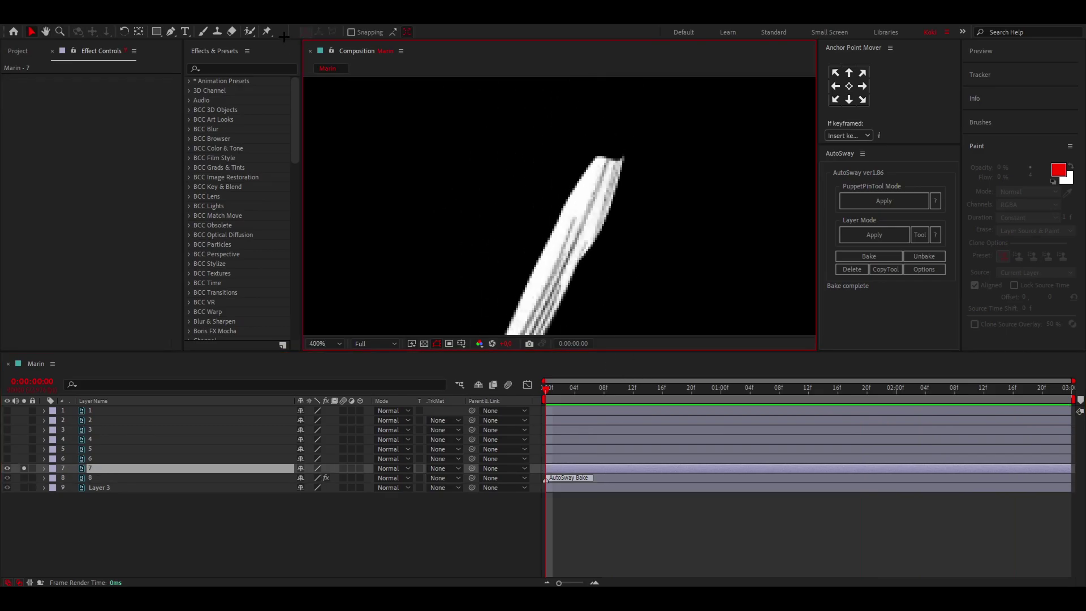
key(ctrl+p)
click(595, 158)
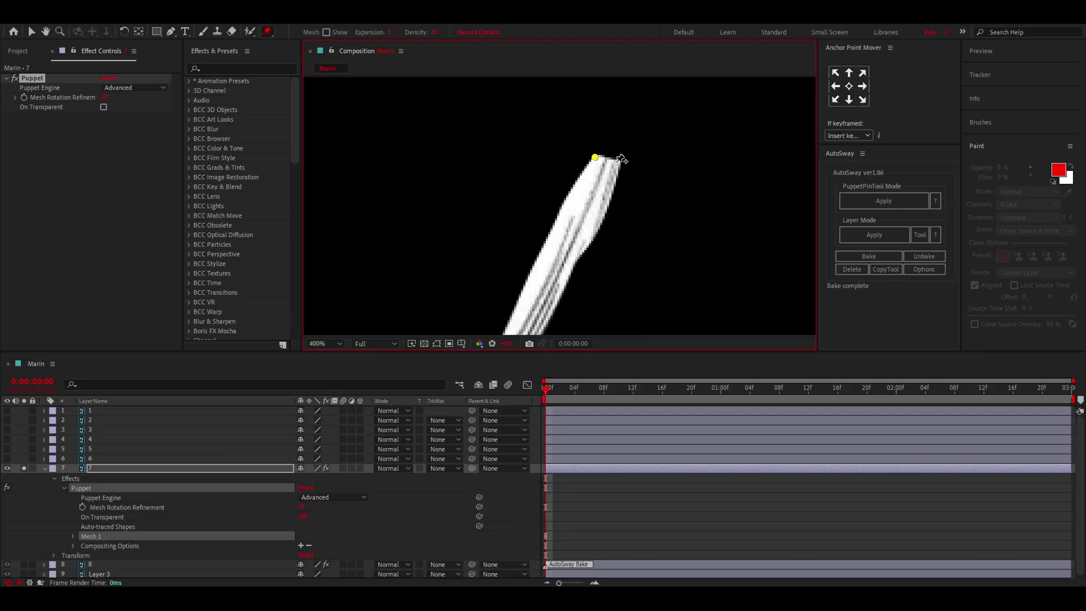
Bake the AutoSway motion of strand 7's SwayControl layer into layer 7, collapse it, and bring back the full artwork.
click(861, 255)
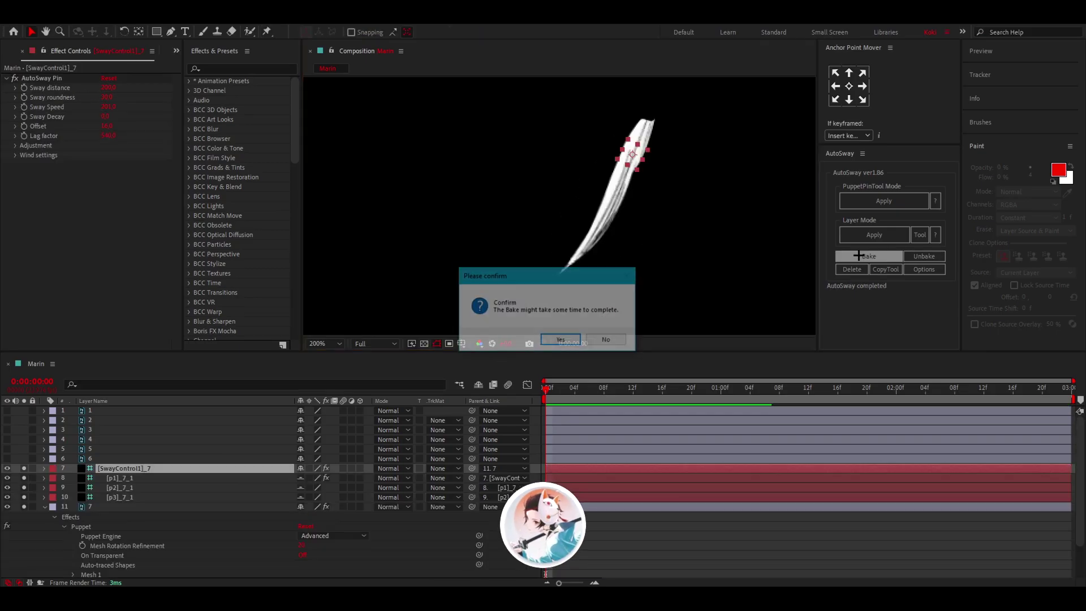
click(569, 340)
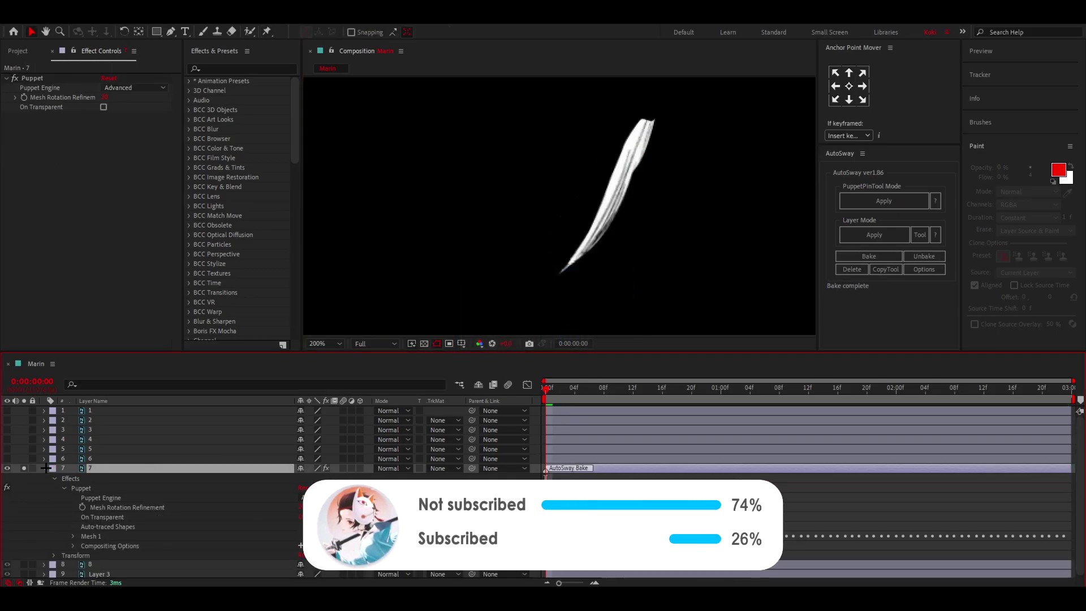
click(45, 468)
click(325, 343)
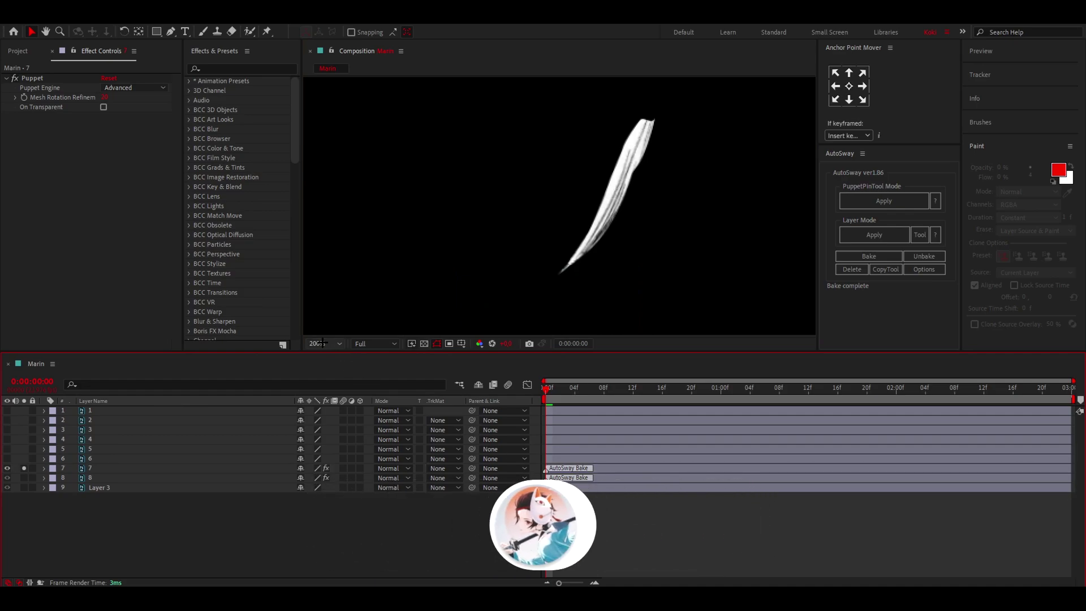
click(328, 358)
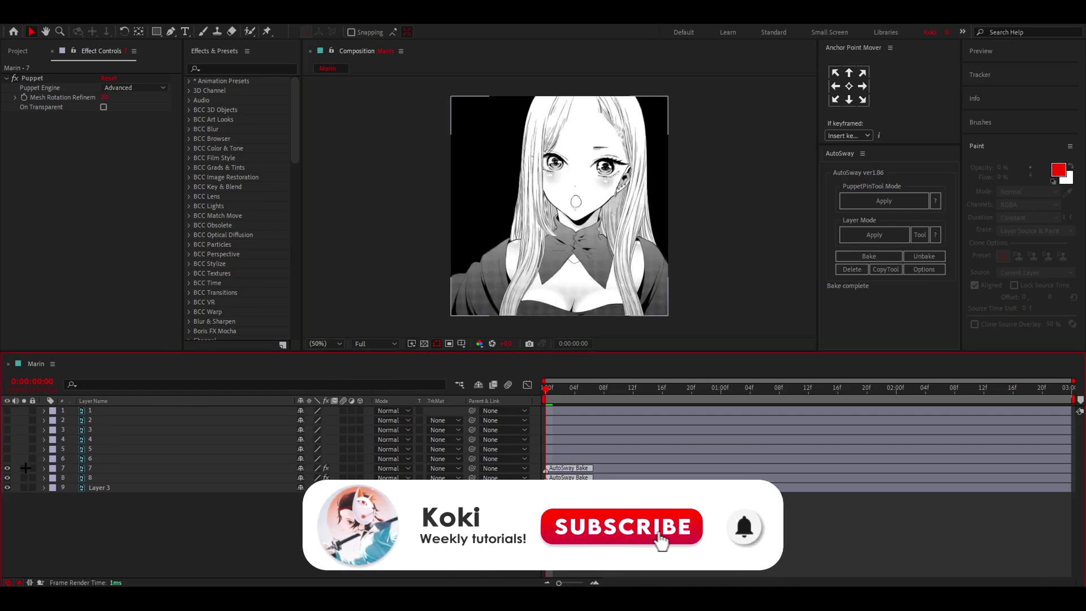
Show layer 6 on its own and place five Puppet pins: both upper corners, two down the strand, and one at its tip.
click(576, 461)
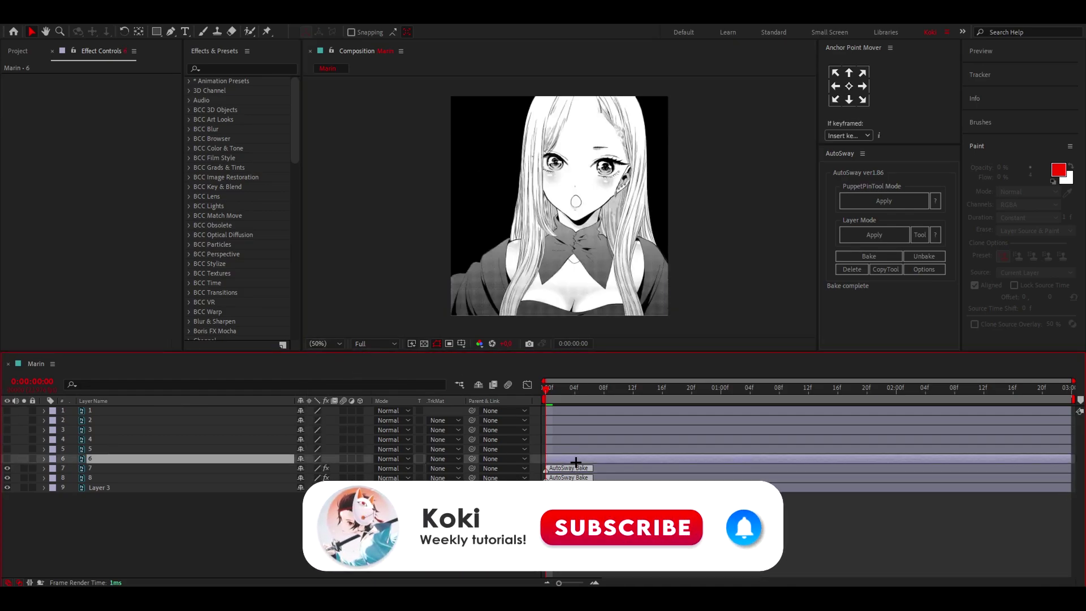
click(8, 458)
click(23, 458)
scroll(565, 136, up, 2)
drag(568, 127, 582, 209)
scroll(566, 294, up, 1)
key(ctrl+p)
click(551, 140)
click(608, 140)
click(559, 216)
scroll(568, 282, down, 1)
click(580, 209)
click(527, 266)
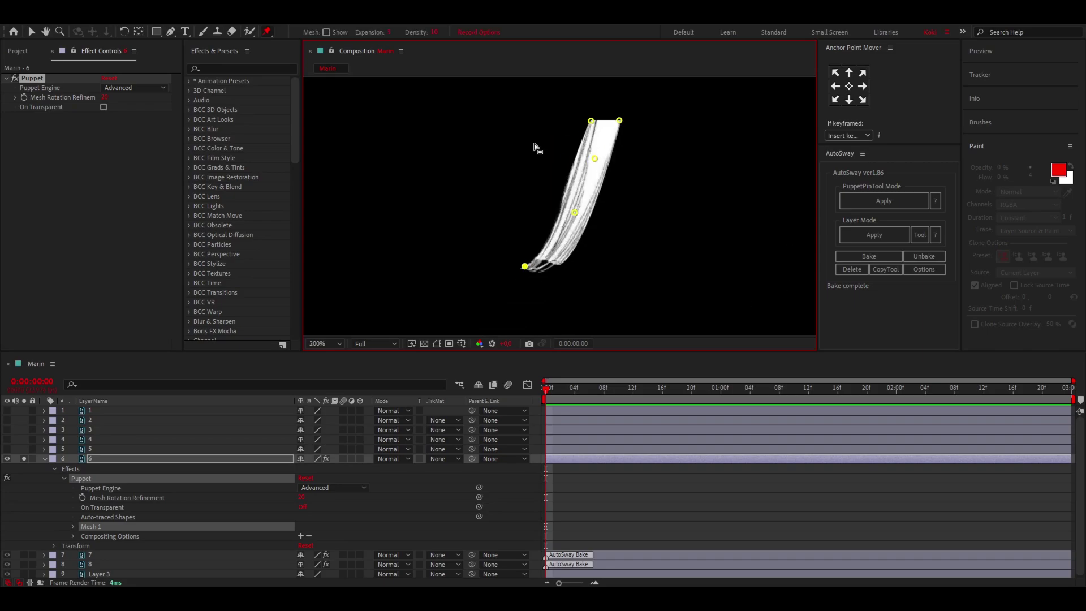
Apply AutoSway to the strand pins below layer 6's upper corners, bake the motion, and collapse the layer.
drag(472, 158, 665, 286)
click(883, 201)
click(868, 256)
click(562, 342)
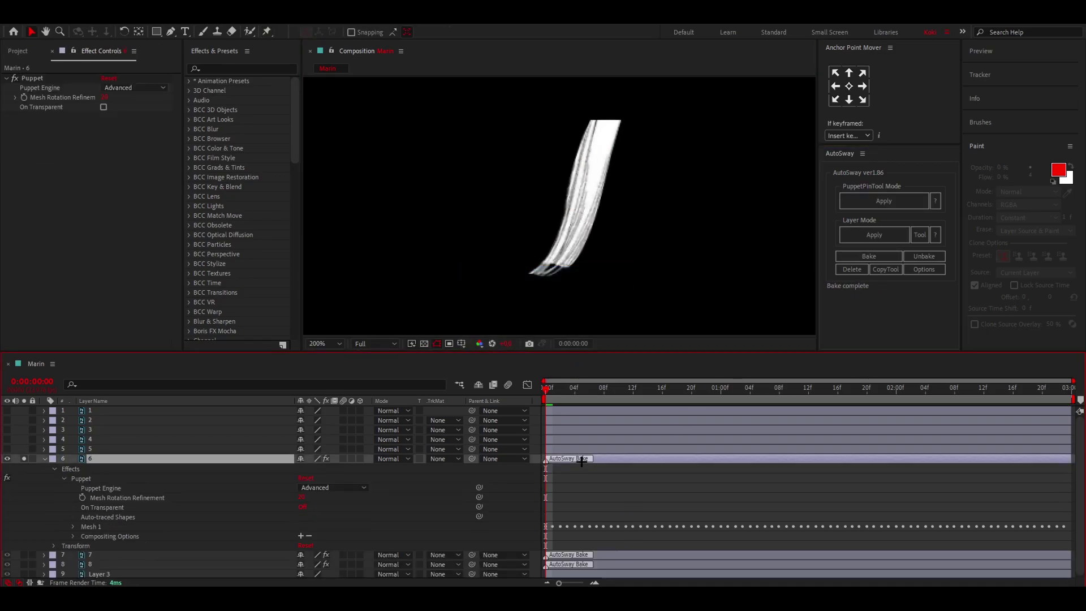
key(u)
Show only layer 5 in place of layer 6 and start its Puppet pins at the strand's upper-left corner.
click(582, 449)
click(7, 449)
click(24, 449)
click(24, 459)
key(ctrl+p)
click(620, 140)
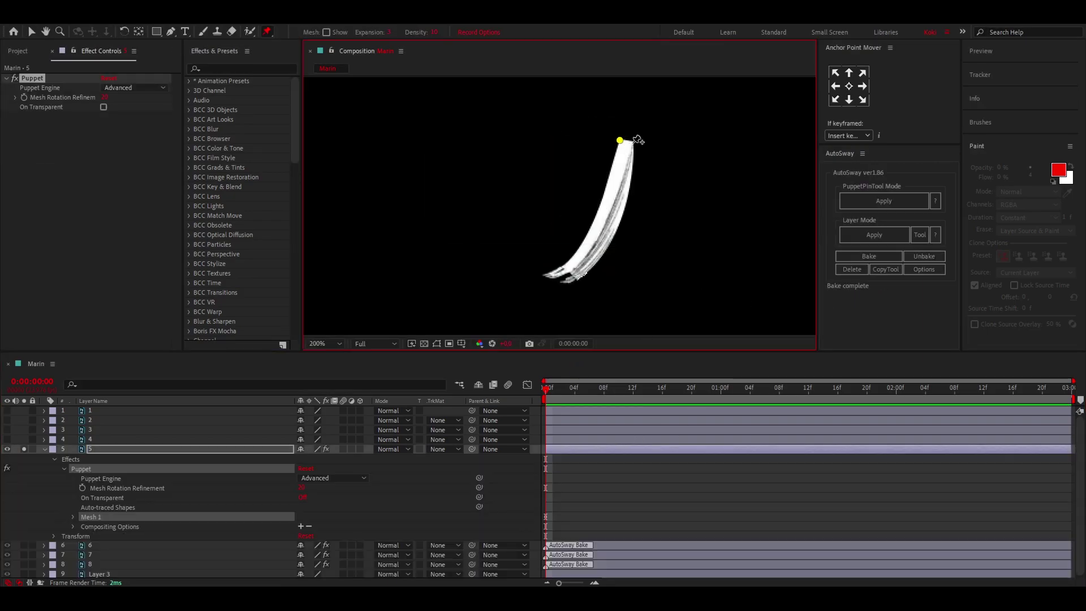
Apply AutoSway to layer 5's Puppet pins, bake the motion into the layer, and turn off its solo.
click(883, 200)
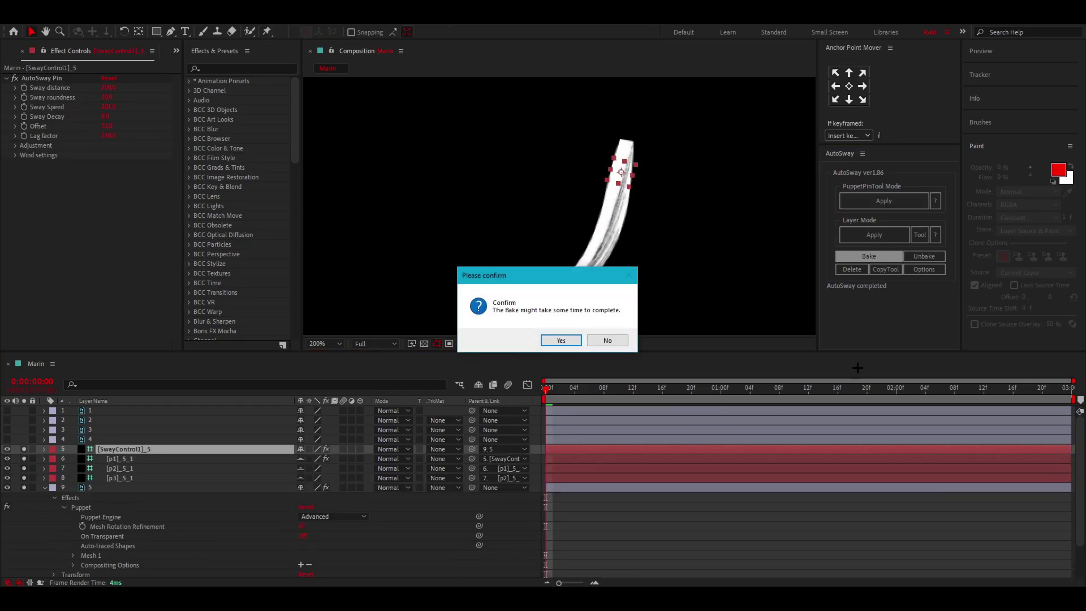
click(560, 339)
click(23, 449)
Select layer 4 and place Puppet pins on both upper corners and down its hair strand to the two tips.
click(90, 438)
key(ctrl+p)
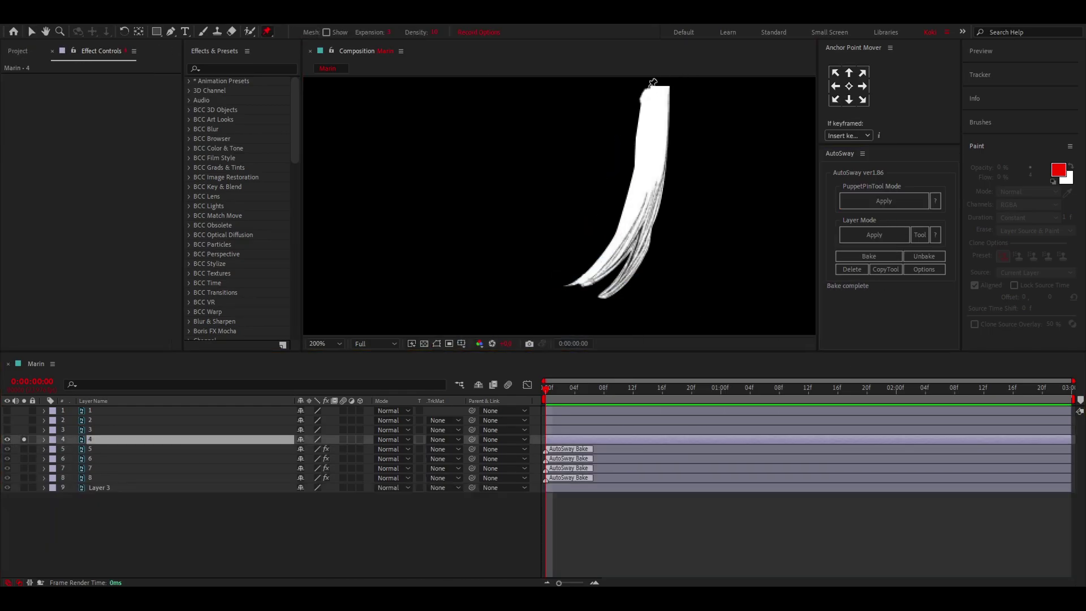
click(645, 89)
click(667, 88)
Apply AutoSway to layer 4's pins below the upper corners, bake the motion, then collapse the layer and turn off its solo.
drag(517, 97, 691, 228)
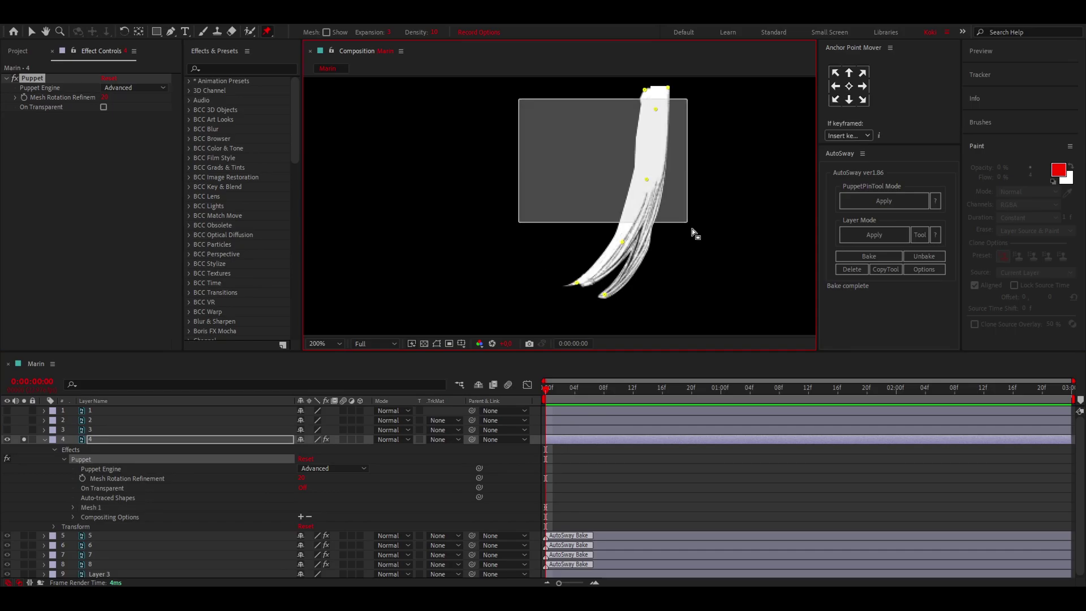
click(883, 201)
click(562, 340)
click(577, 439)
key(u)
click(23, 439)
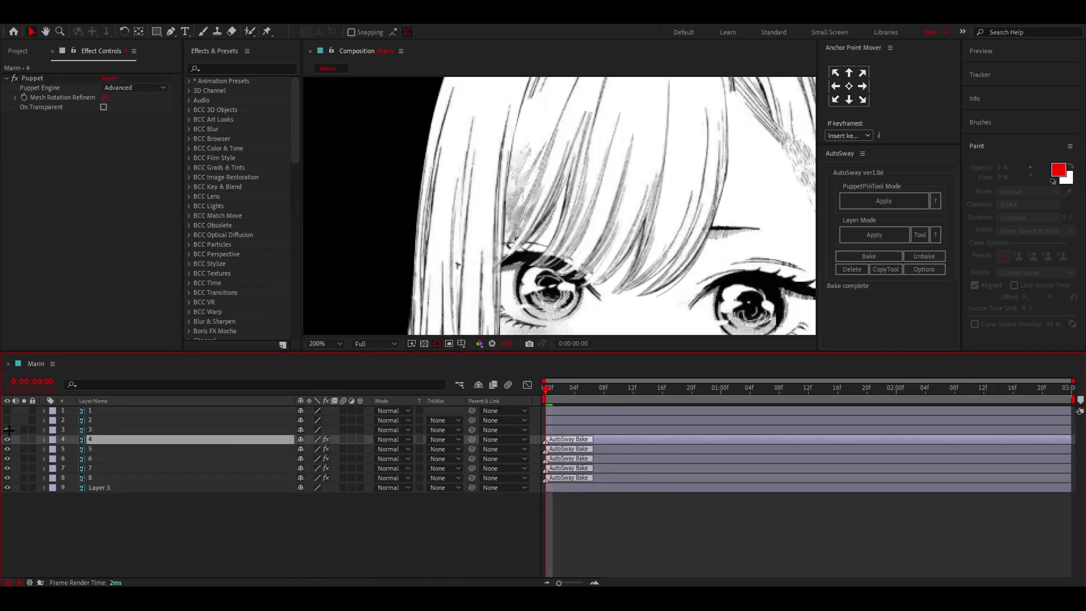
Show layer 3 on its own and place Puppet pins on both upper corners and four down the strand to its tip.
click(24, 429)
click(679, 204)
drag(670, 84, 605, 146)
key(ctrl+p)
click(611, 147)
click(640, 138)
click(625, 186)
drag(625, 226, 644, 146)
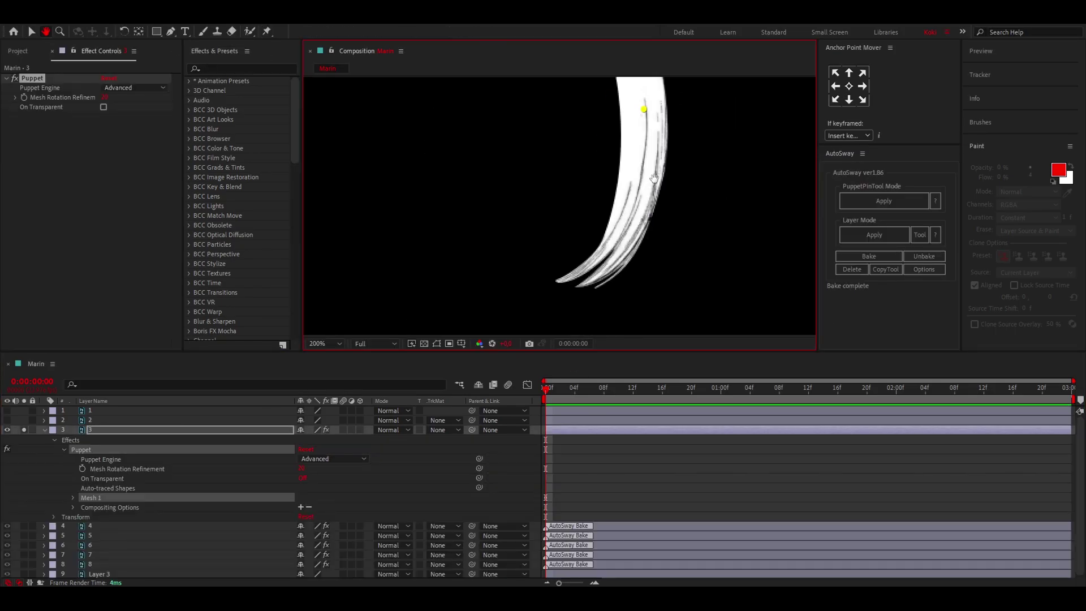
click(638, 190)
click(617, 242)
click(562, 274)
Apply AutoSway to the four pins below layer 3's upper corners and bake the motion into the layer.
scroll(523, 141, down, 1)
drag(524, 141, 640, 263)
click(884, 201)
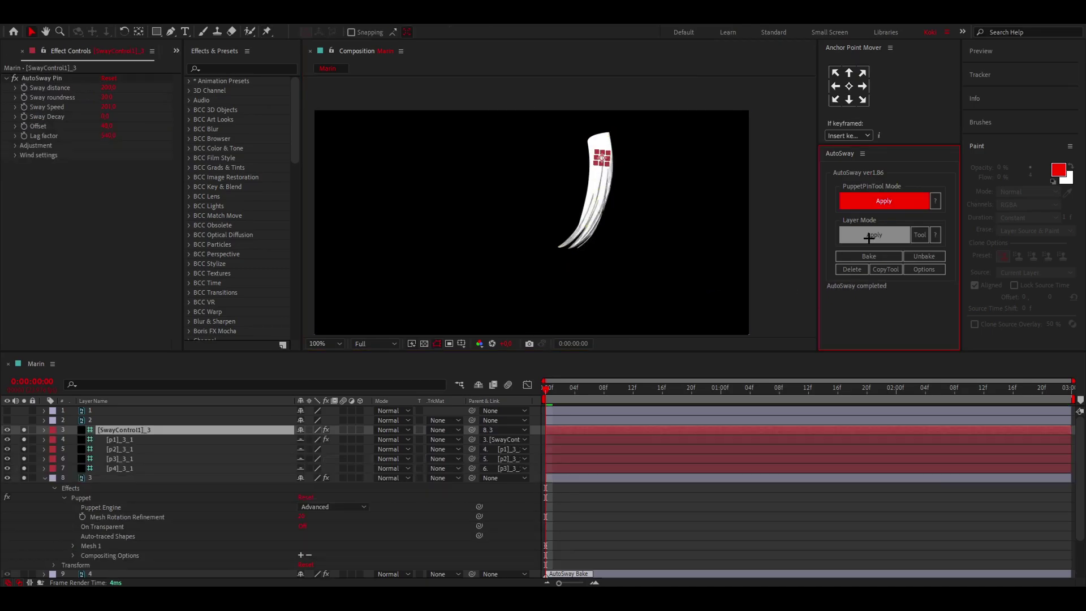
click(563, 339)
Isolate layer 2 and place Puppet pins from the top of its thin hair strand down to the tip.
click(562, 419)
scroll(597, 136, up, 2)
drag(597, 135, 545, 231)
key(ctrl+p)
click(588, 162)
click(585, 209)
click(590, 123)
click(594, 213)
drag(639, 257, 670, 158)
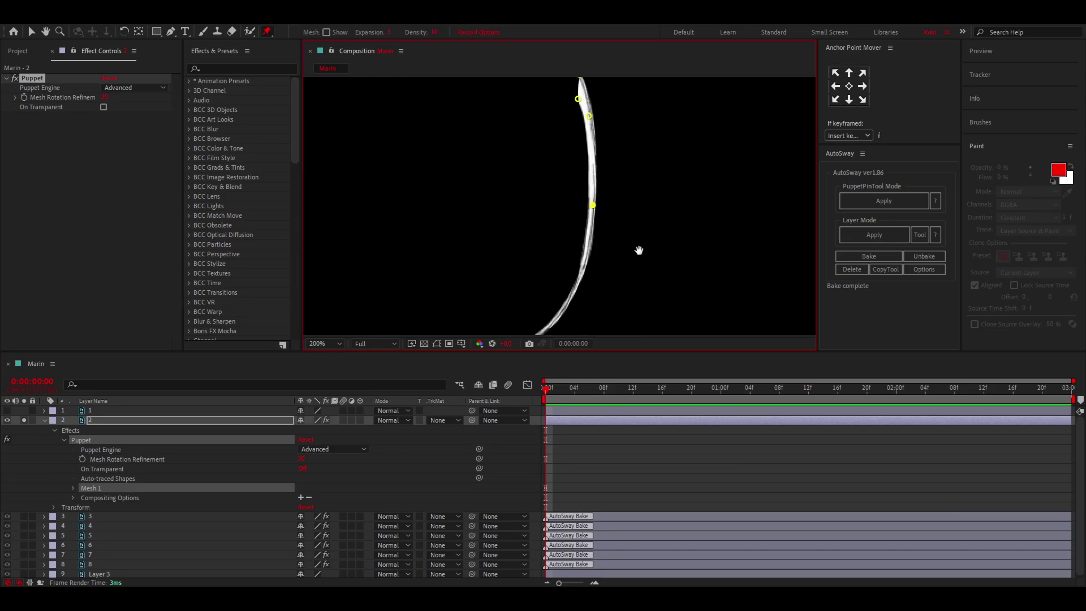
click(606, 201)
click(563, 245)
Apply AutoSway to the four lower pins of layer 2's strand and bake the motion into the layer.
scroll(563, 246, down, 1)
drag(538, 114, 608, 243)
click(881, 199)
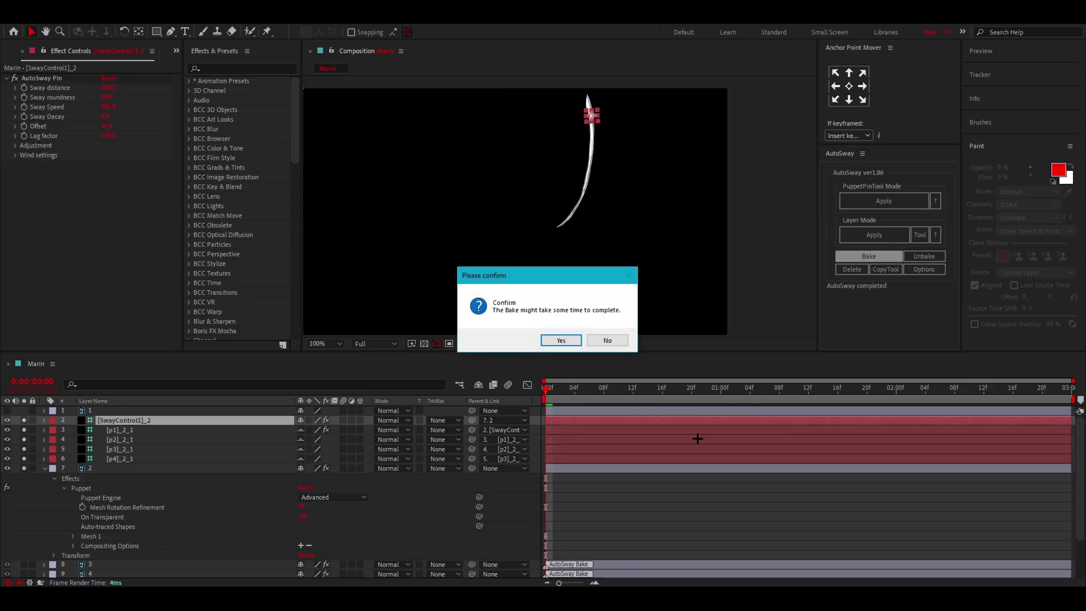
click(561, 340)
Place Puppet pins on layer 1's strand, starting with both upper corners and continuing down its length.
drag(620, 91, 554, 206)
scroll(554, 205, up, 2)
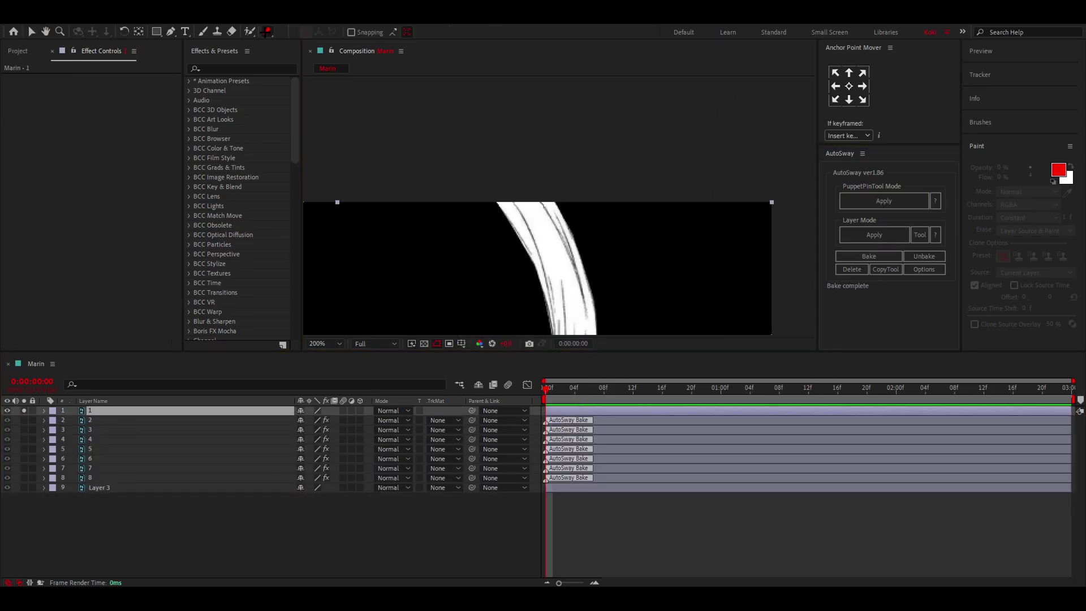
key(ctrl+p)
click(438, 196)
click(551, 196)
scroll(555, 206, down, 2)
drag(565, 253, 586, 122)
click(580, 119)
click(598, 163)
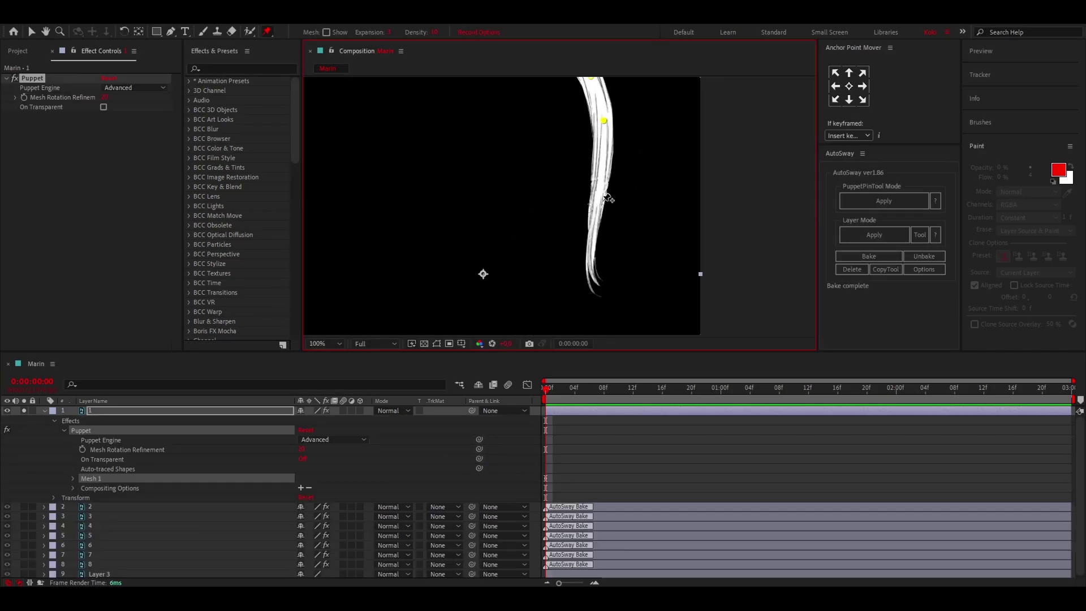
Apply AutoSway to layer 1's strand pins and bake the motion into the layer.
scroll(596, 253, up, 2)
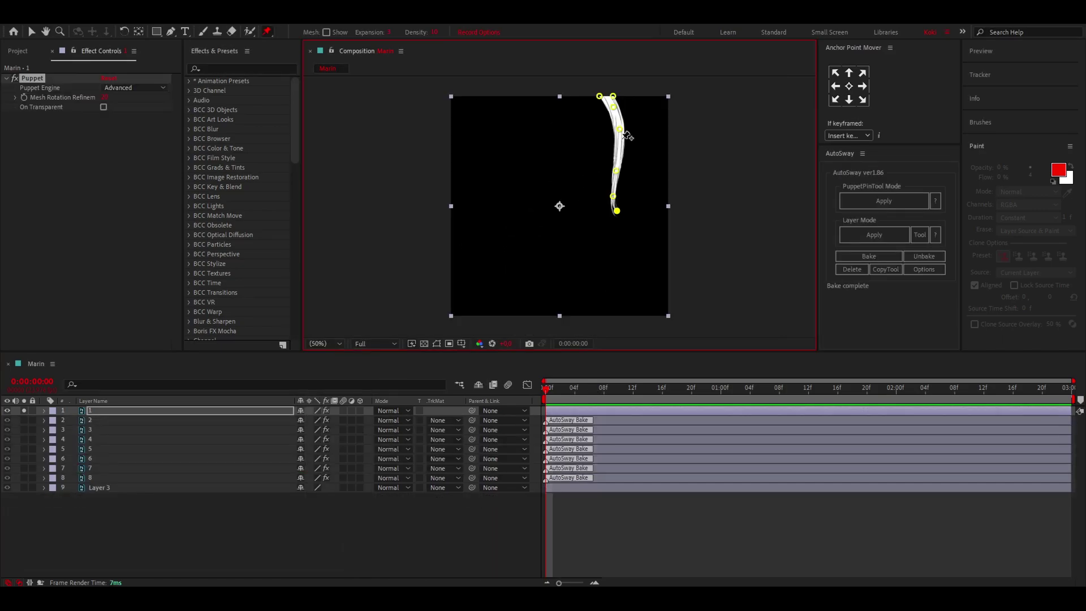
click(883, 201)
click(868, 256)
click(560, 339)
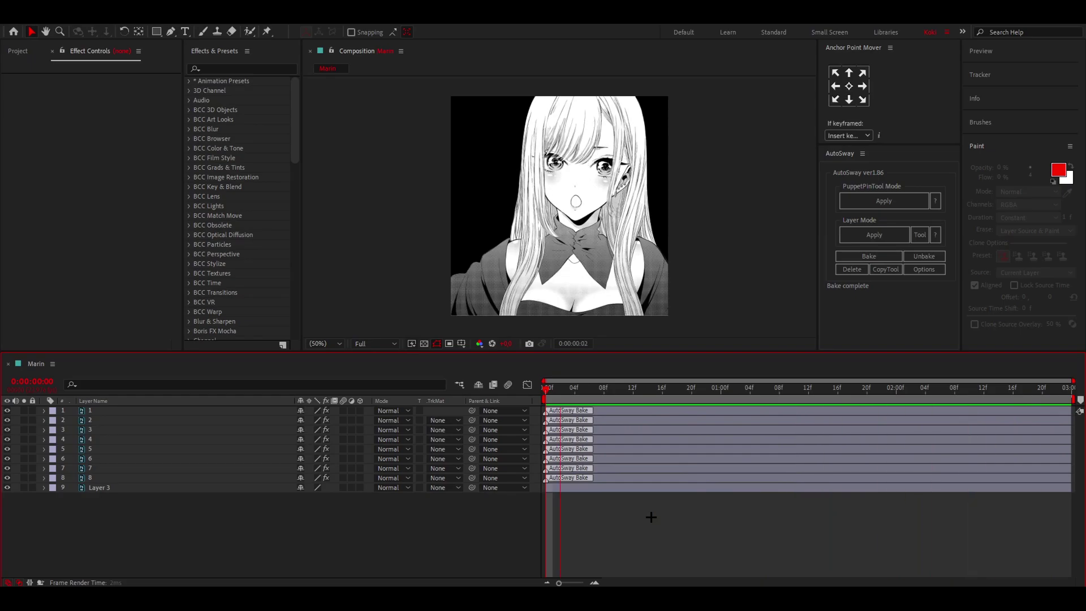
Review the playback of all baked hair strands, both close up on the face and over the whole artwork.
scroll(599, 109, up, 4)
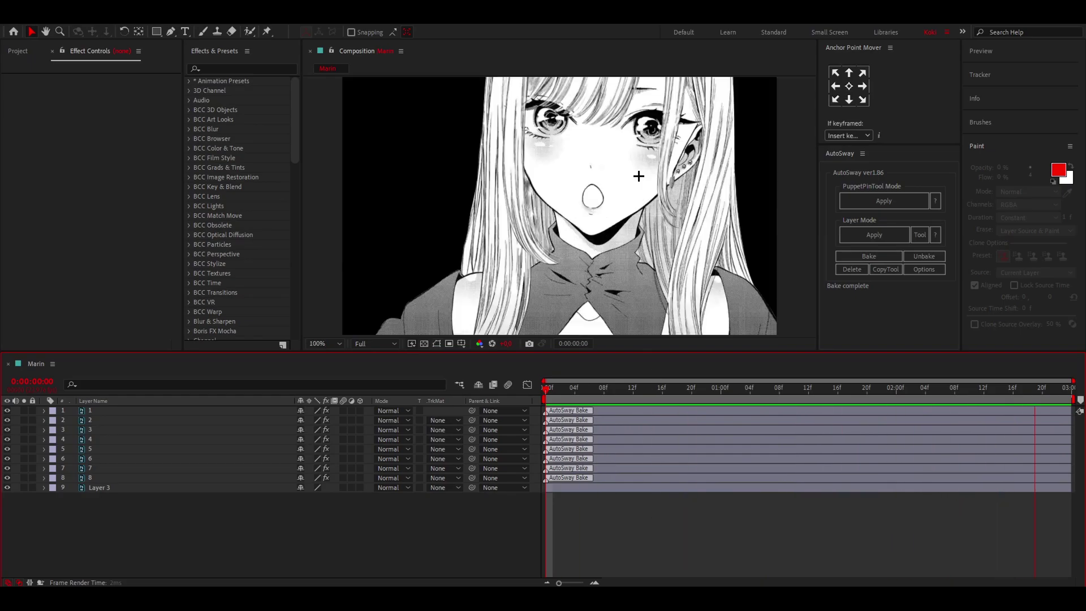
scroll(623, 207, down, 2)
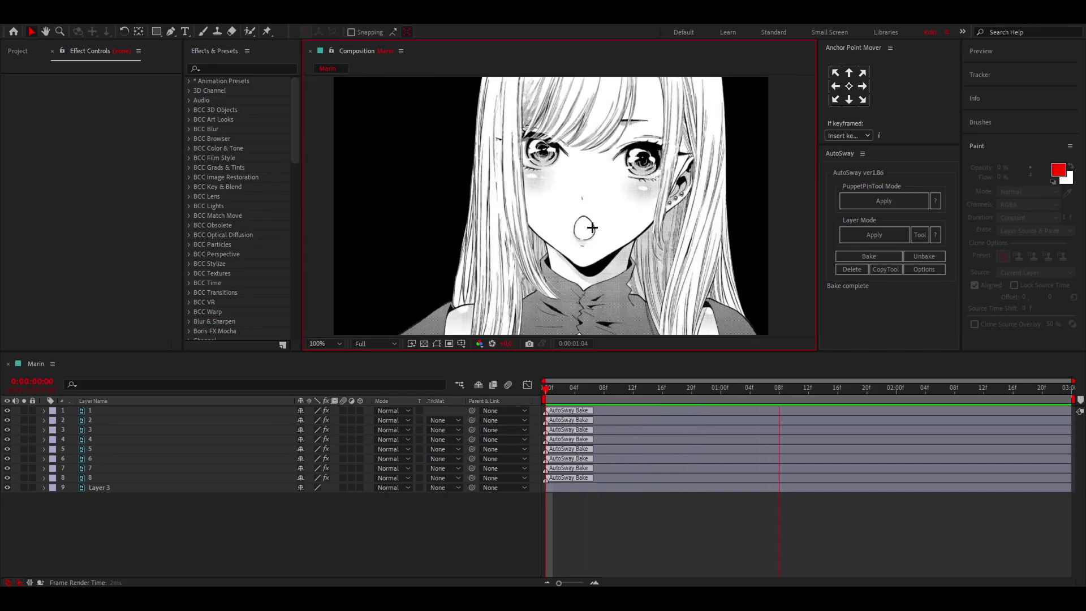
scroll(583, 222, down, 2)
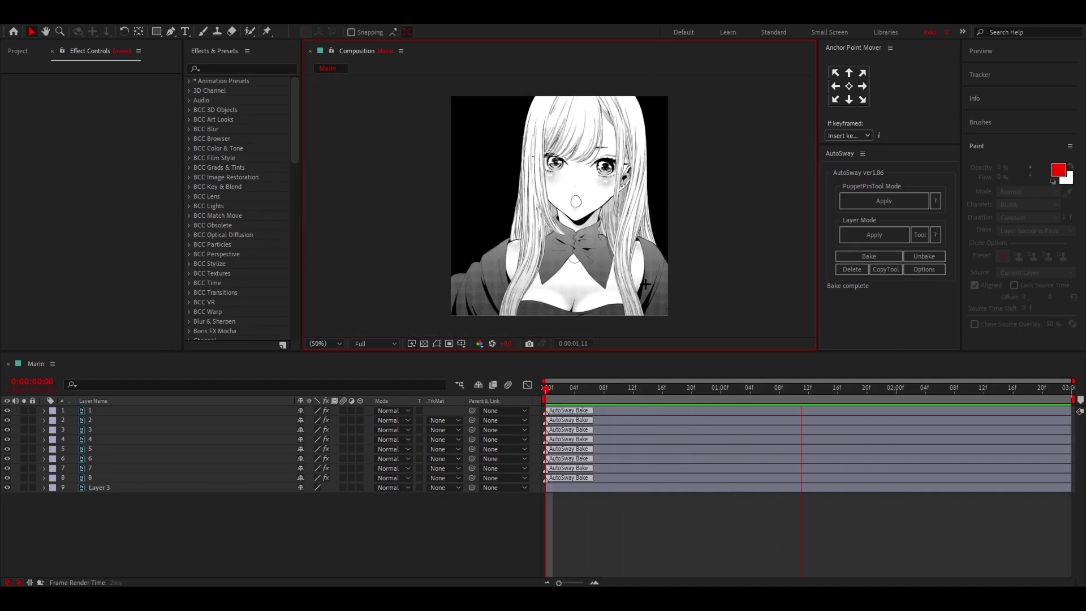
click(652, 509)
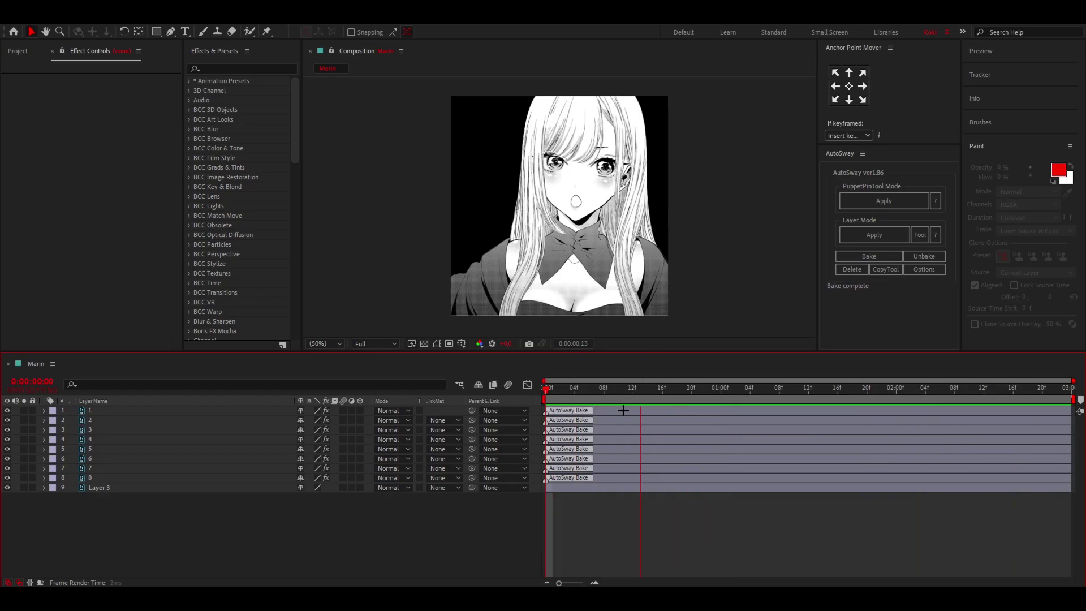
Unbake layer 4 and lower the Sway Speed on its SwayControl layer.
click(599, 439)
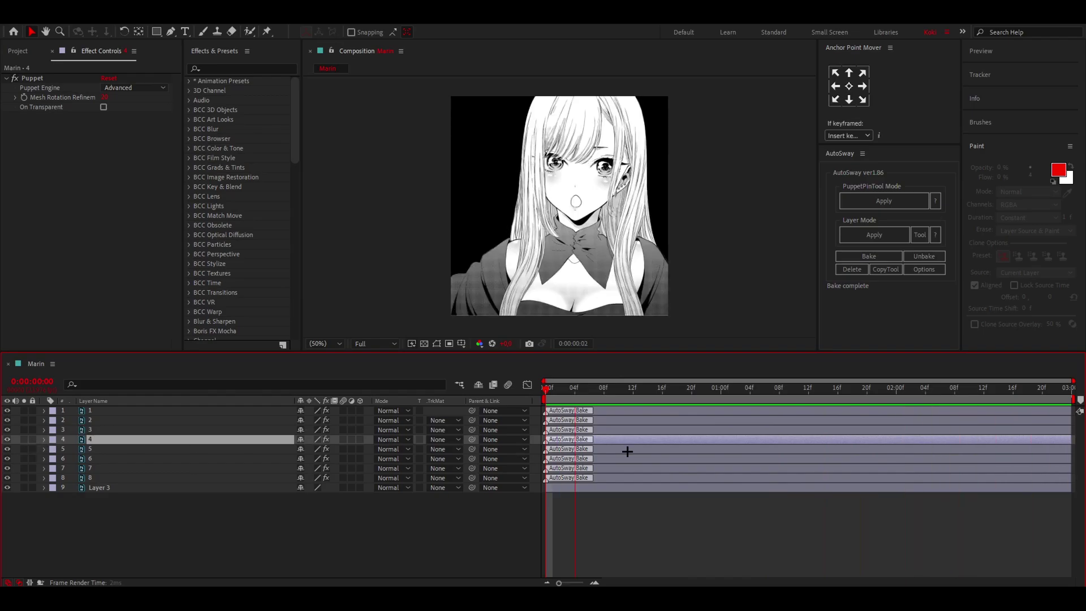
click(924, 255)
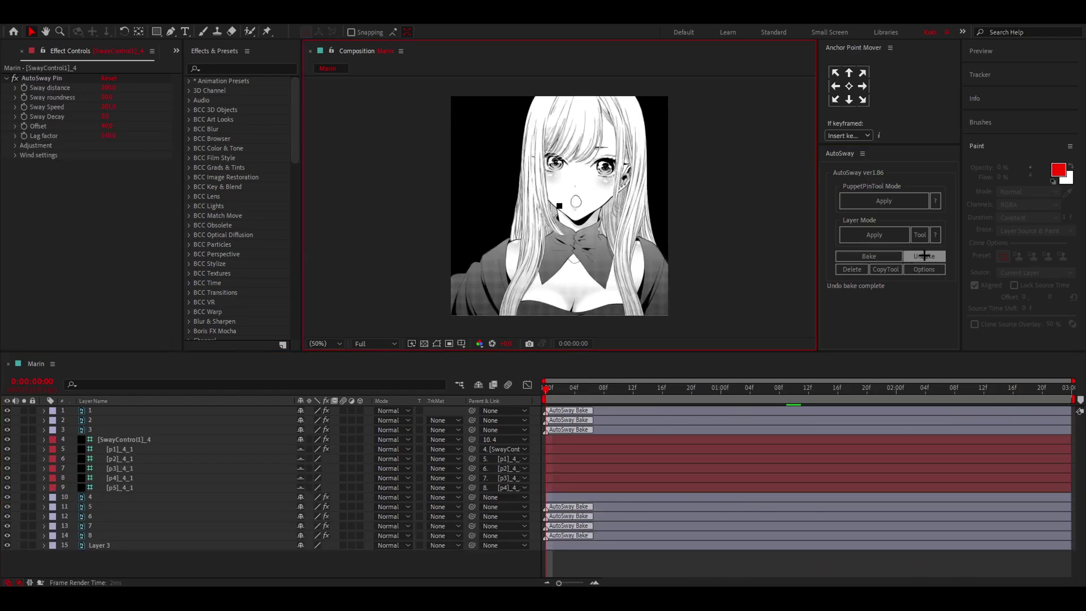
click(576, 439)
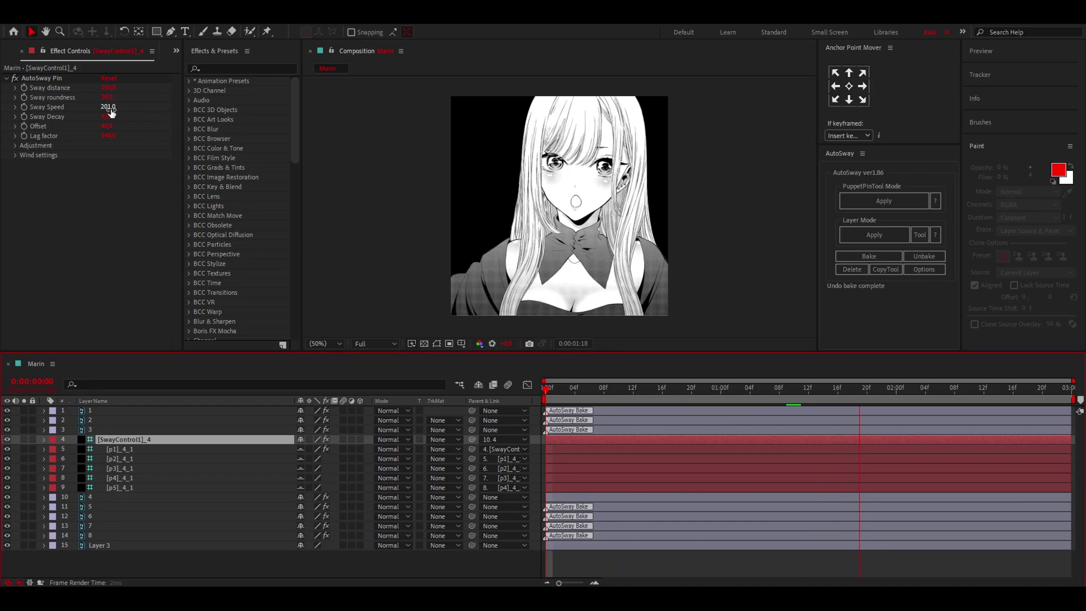
drag(111, 112, 102, 112)
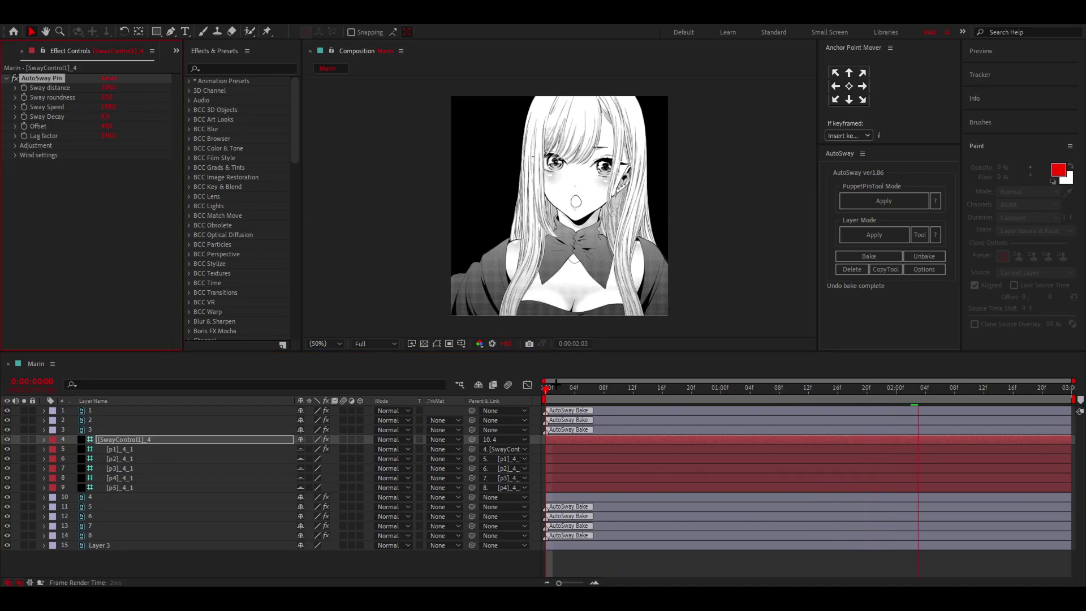
Preview strand 4's slower sway from the first frame, bake it back into layer 4, and play the result.
click(547, 386)
key(space)
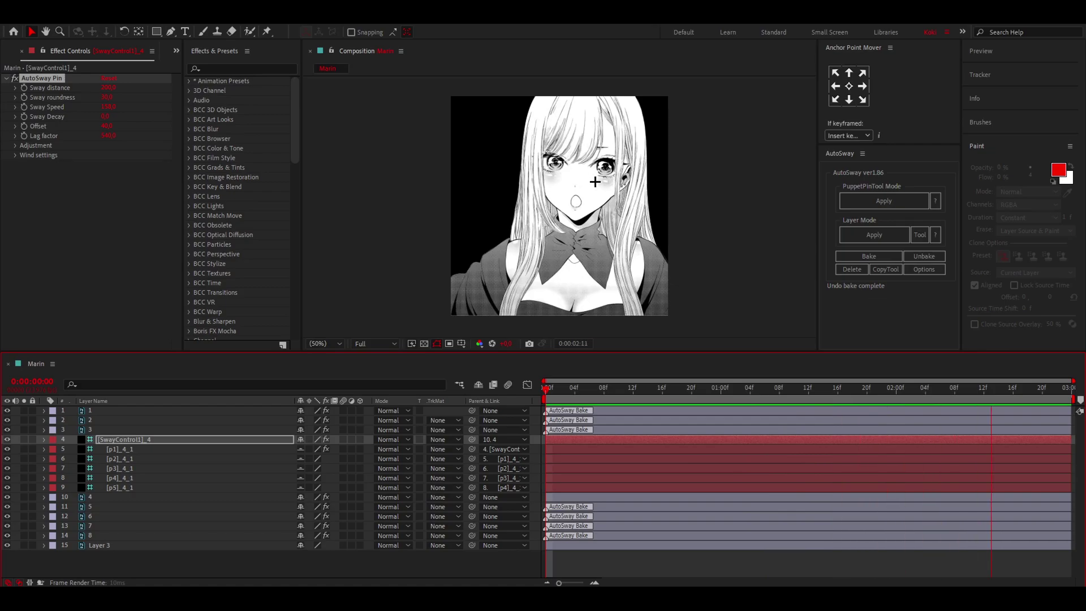
click(868, 256)
click(560, 340)
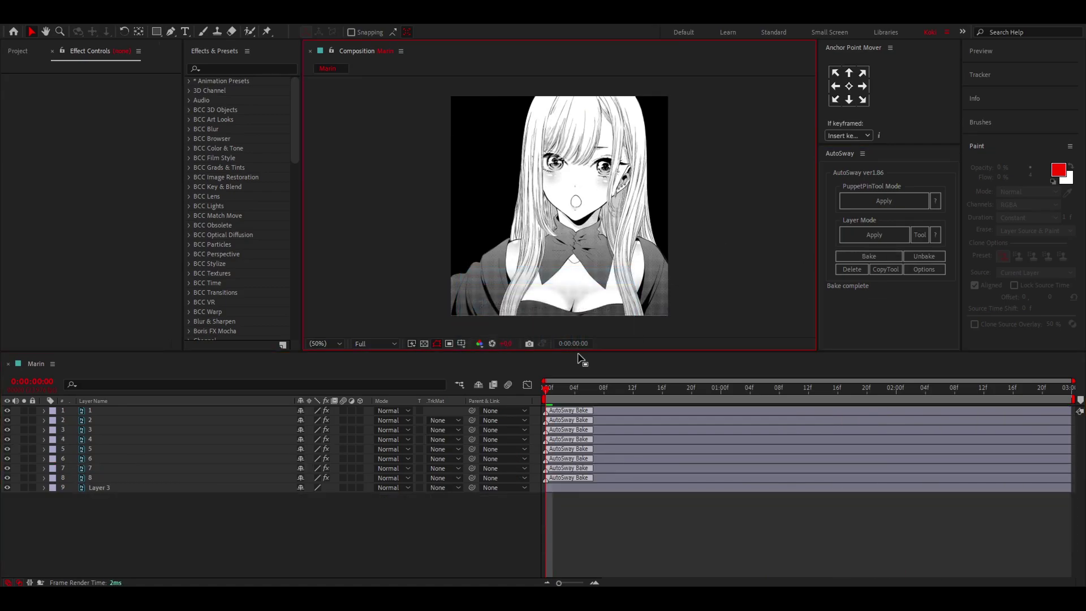
key(space)
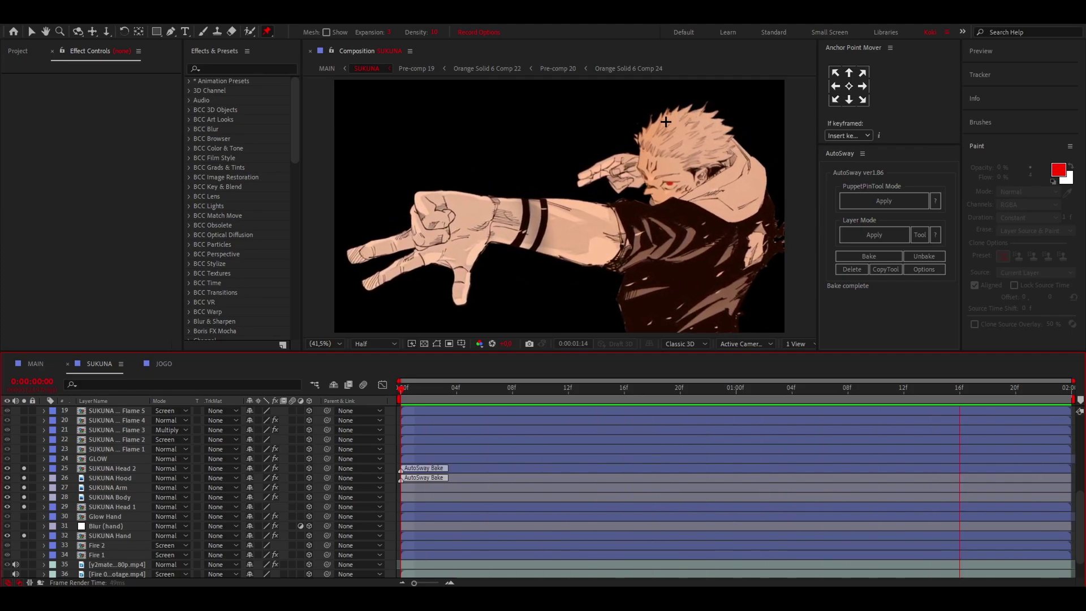
In the SUKUNA composition, inspect the AutoSway-baked SUKUNA Head 2 and SUKUNA Hood layers and scrub through their motion.
key(space)
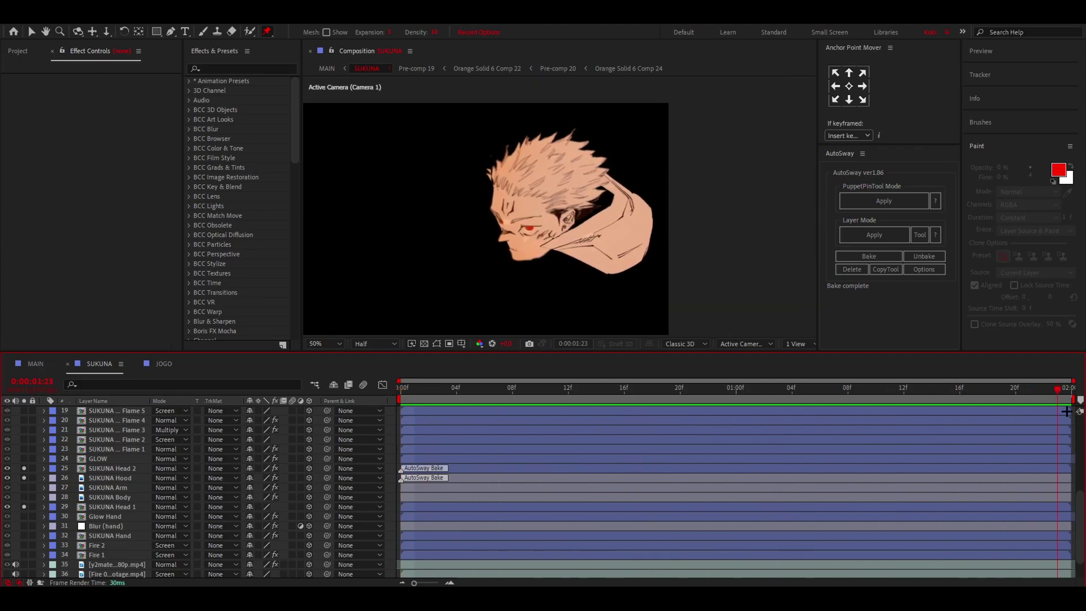
drag(441, 424, 355, 424)
click(427, 469)
click(427, 479)
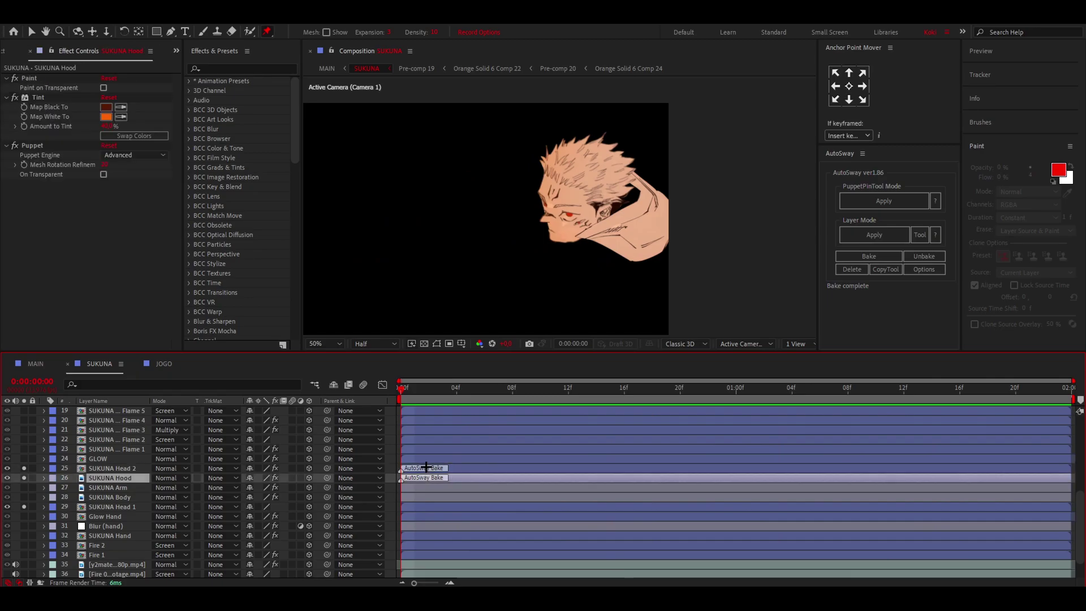
click(427, 468)
click(422, 478)
click(425, 469)
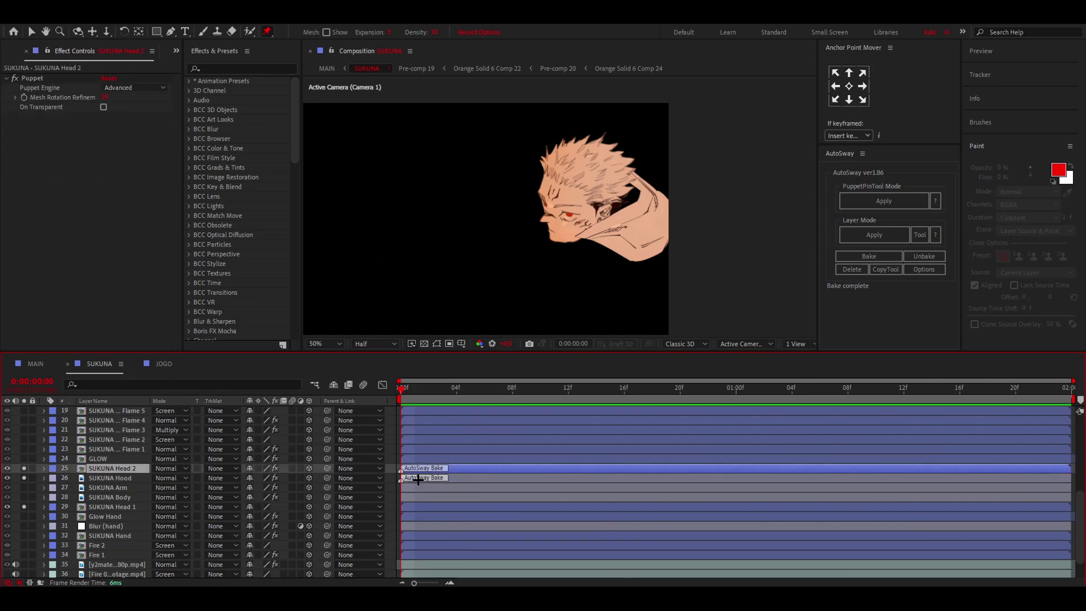
click(412, 478)
drag(402, 389, 598, 414)
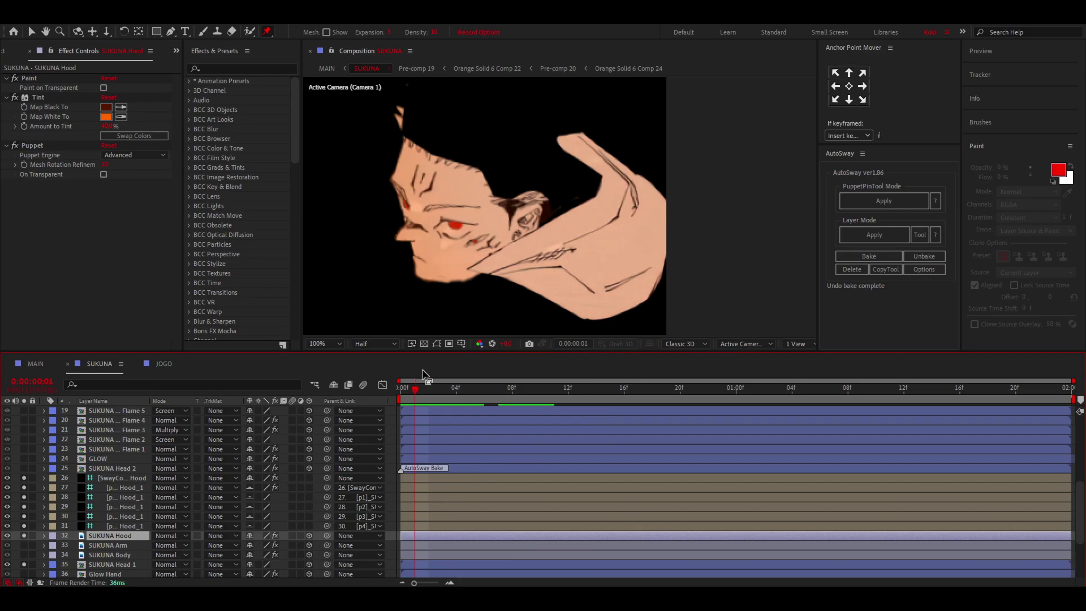
Inspect the SUKUNA Hood's sway settings and Puppet pins, and scrub the timeline to check its motion.
click(461, 479)
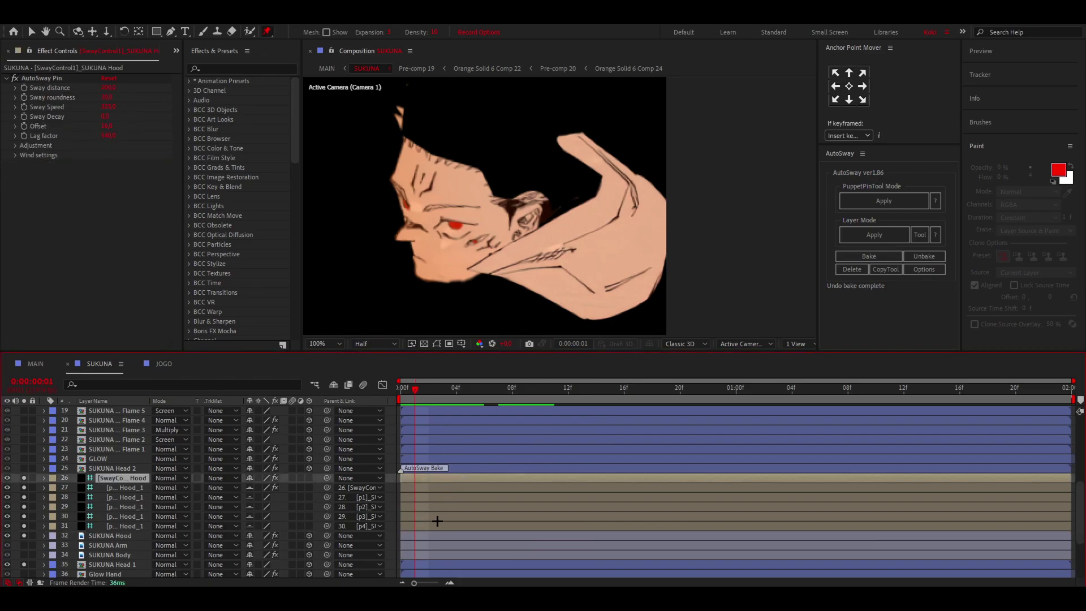
click(431, 533)
click(433, 309)
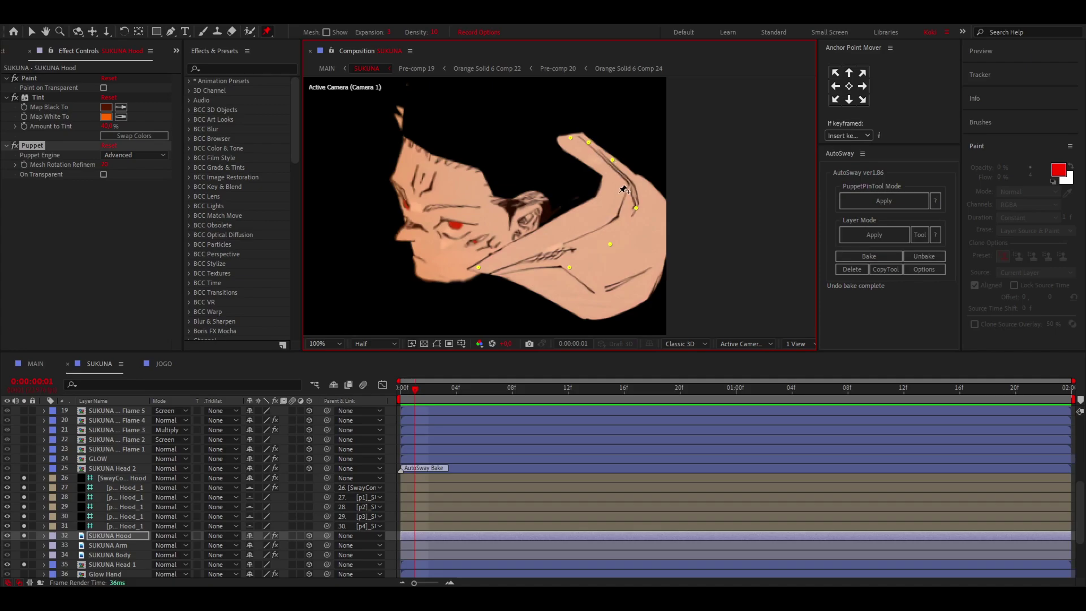
drag(413, 392, 555, 389)
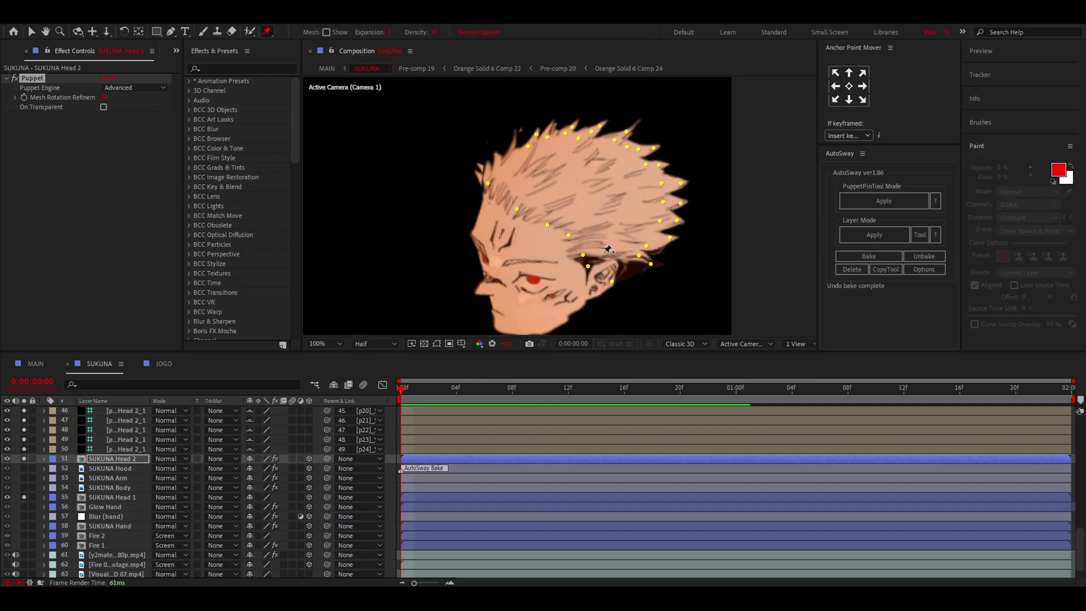
Examine close up how the Puppet pins are placed along the hairline and hair tips of SUKUNA Head 2.
scroll(626, 279, up, 1)
drag(666, 333, 620, 280)
click(617, 296)
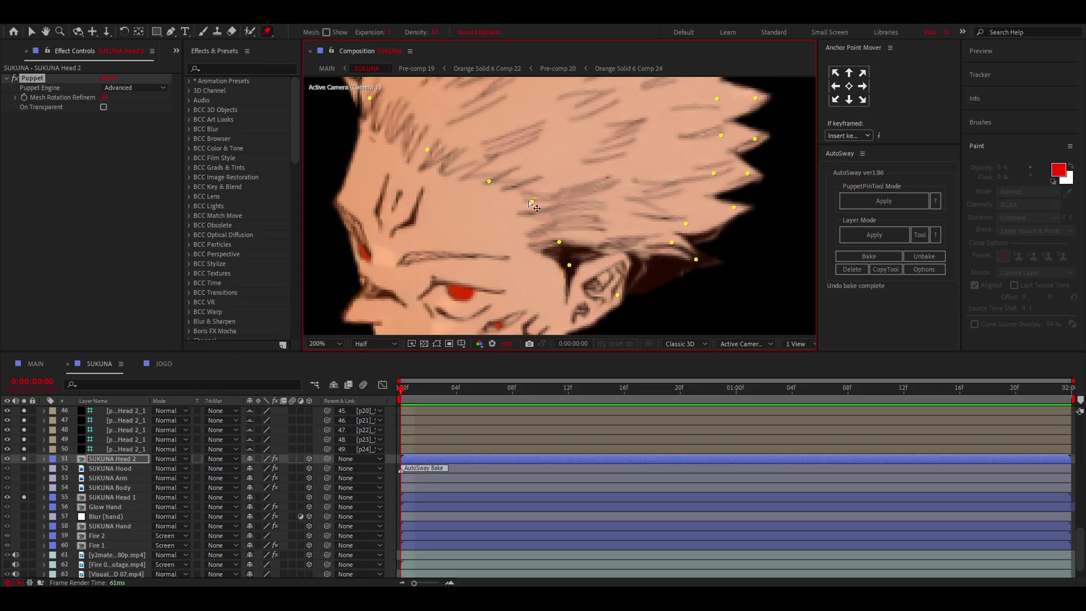
drag(399, 99, 455, 247)
click(467, 146)
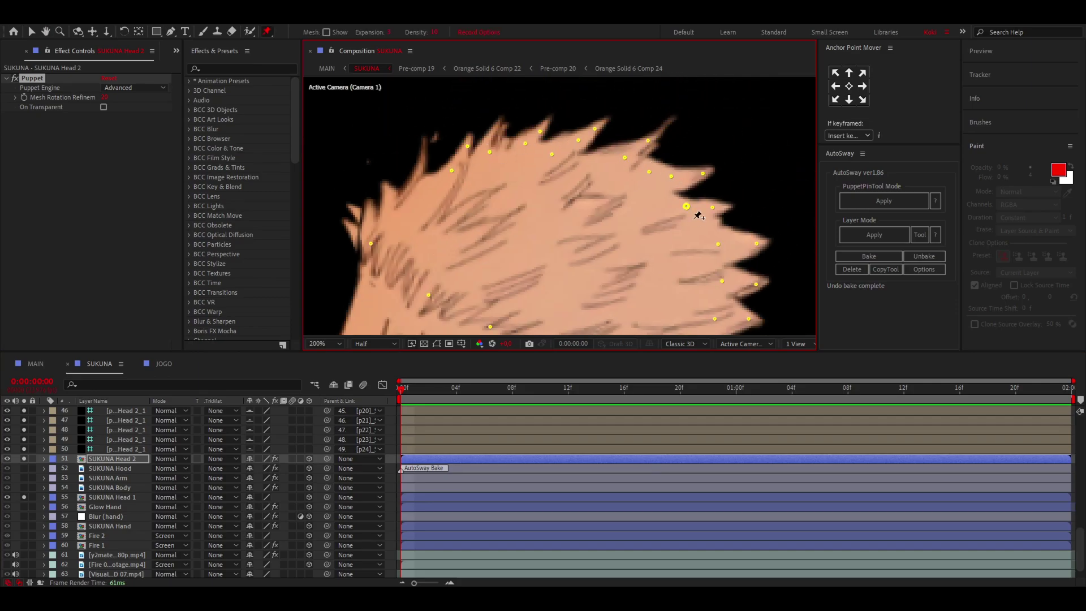
scroll(618, 223, down, 2)
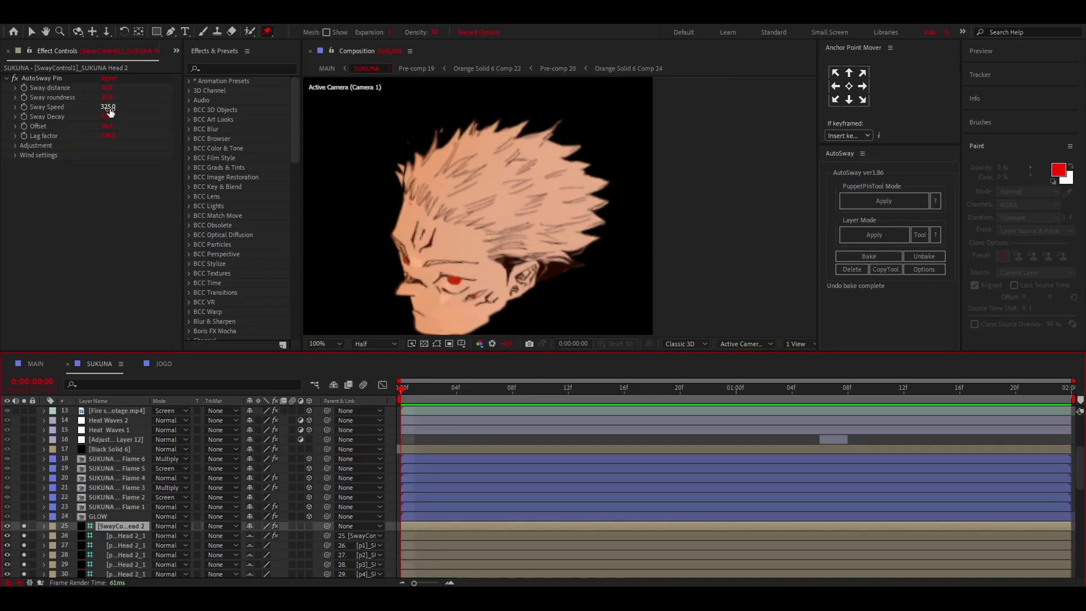
Try a Sway distance of 200 on SUKUNA Head 2's SwayControl layer, scrub the opening frames, and undo the change.
click(108, 88)
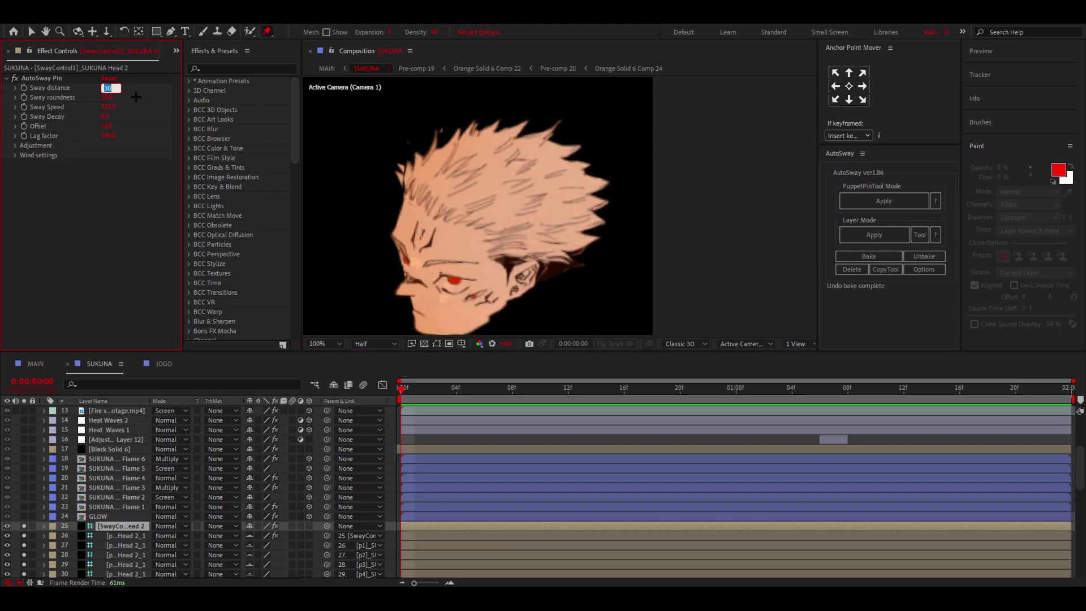
text(200)
key(Return)
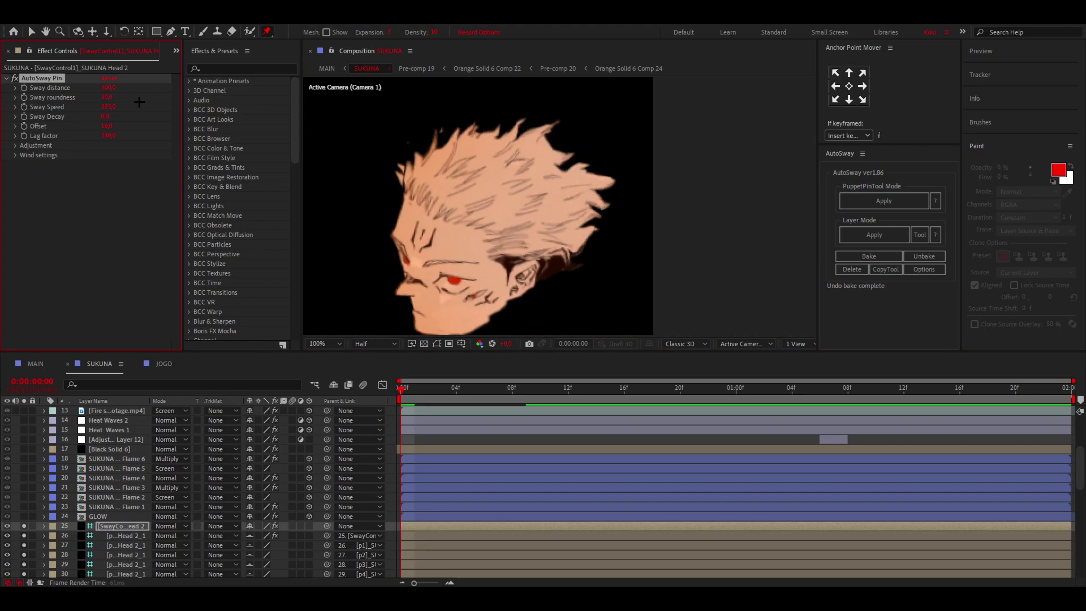
mouse_move(410, 390)
mouse_down()
mouse_move(485, 408)
mouse_move(707, 406)
mouse_move(401, 396)
mouse_up()
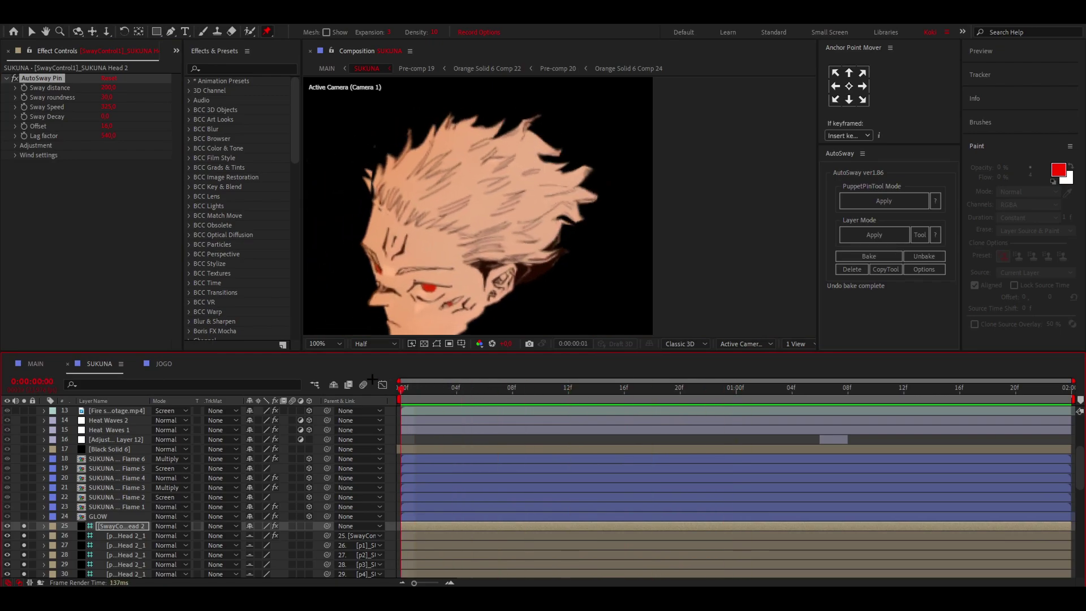
key(ctrl+z)
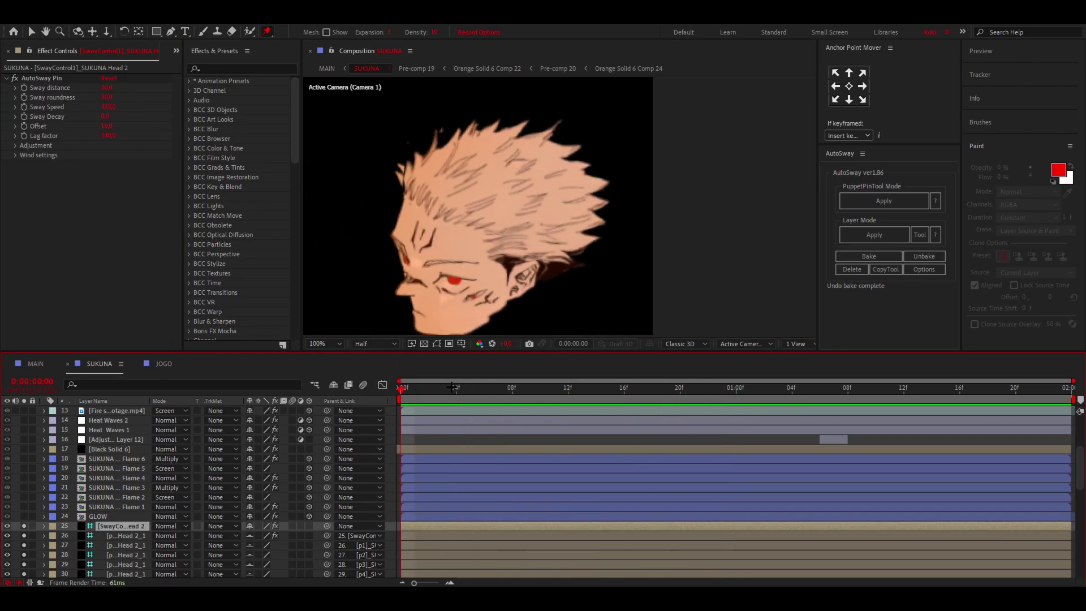
drag(403, 389, 359, 430)
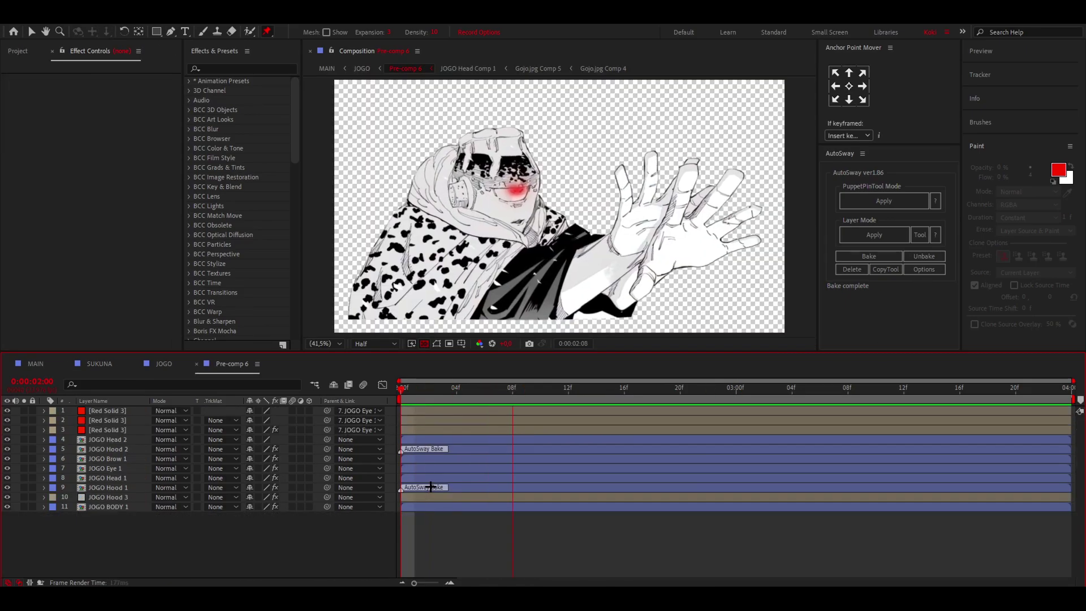
In Pre-comp 6, inspect the Puppet pins on the baked JOGO Hood 1 layer, stop the playback, and deselect the layer.
click(127, 485)
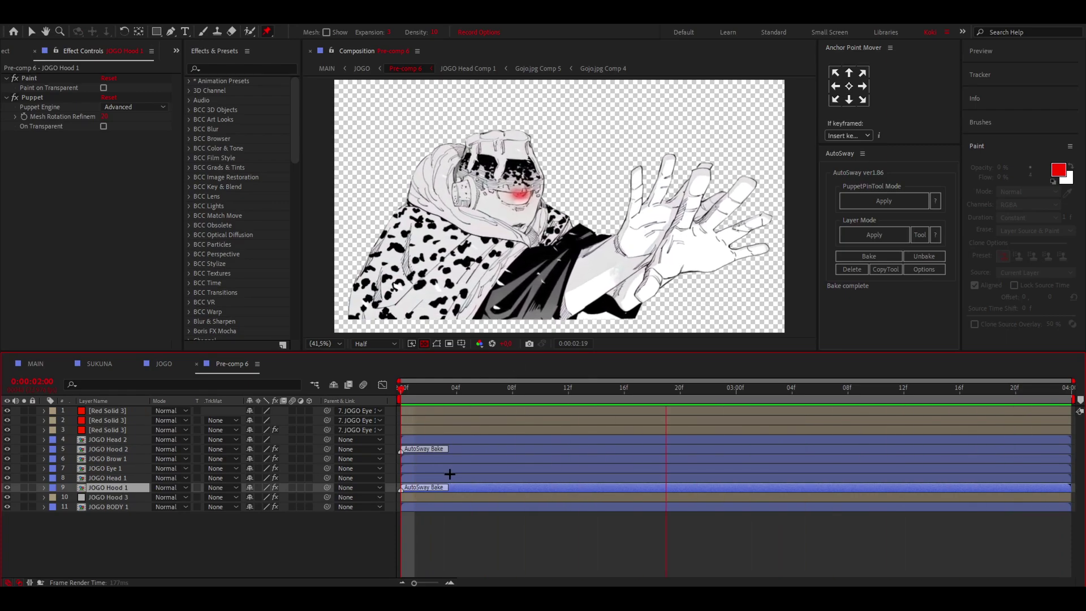
key(space)
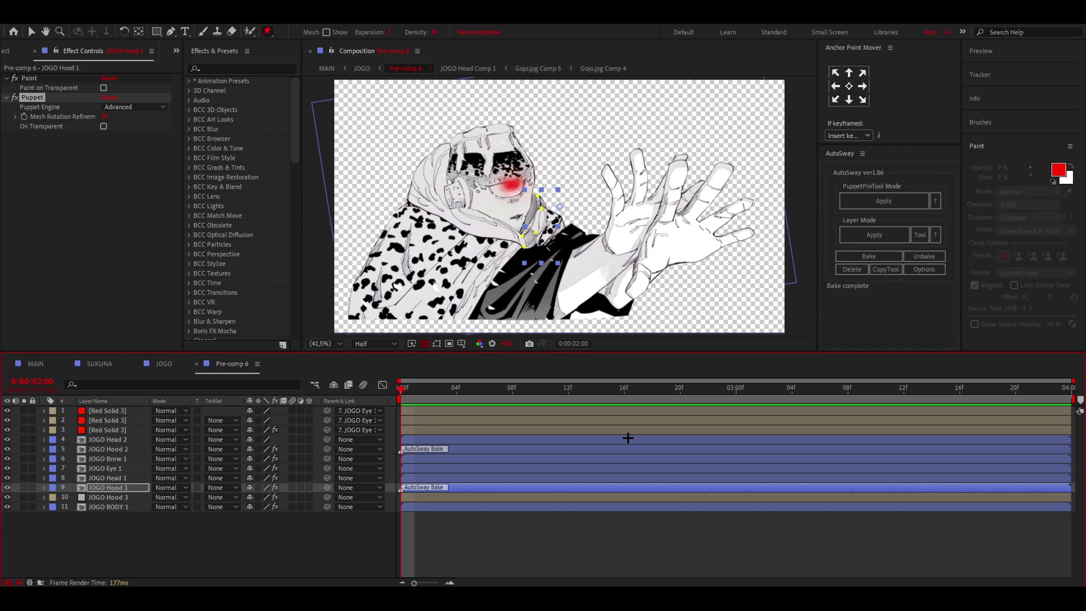
click(508, 532)
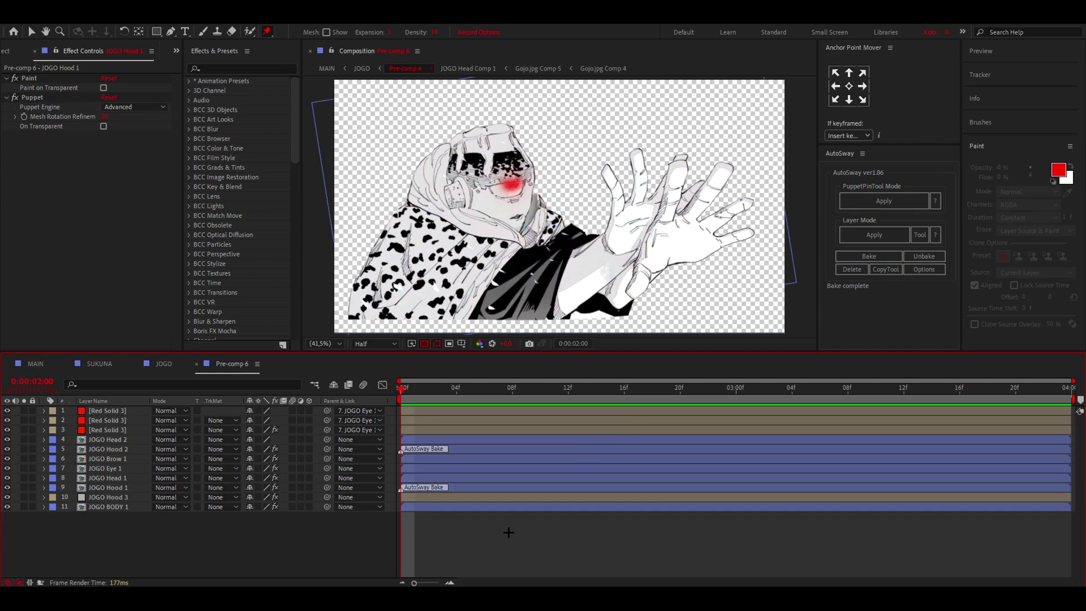